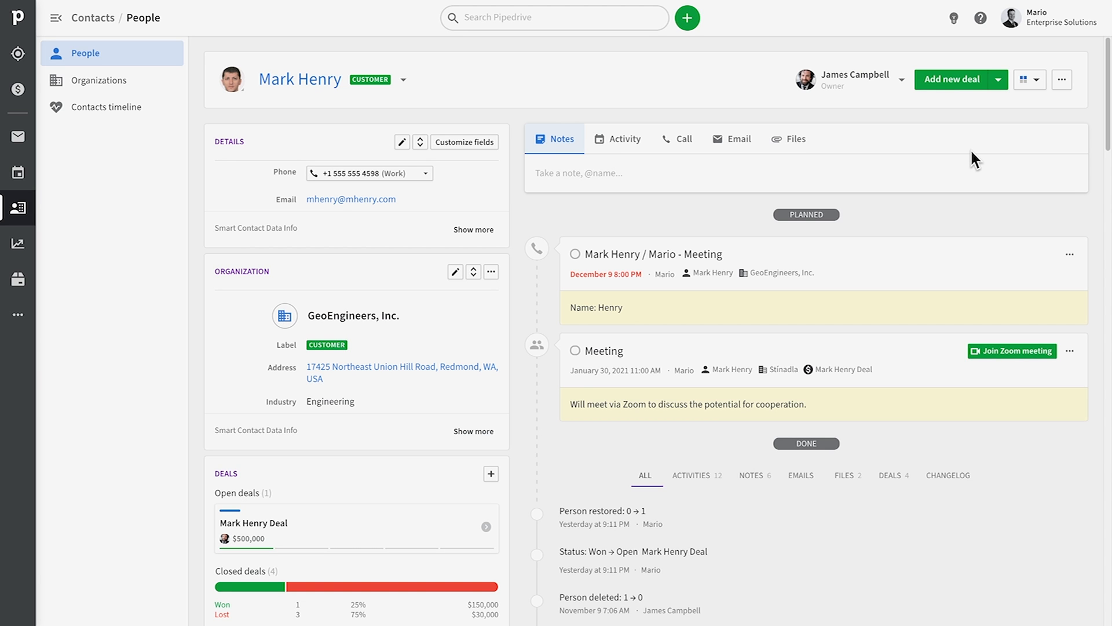
# Open the $500,000 GeoEngineers, Inc. deal from the Qualified stage of the sales pipeline.
pyautogui.scroll(-4, 971, 151)
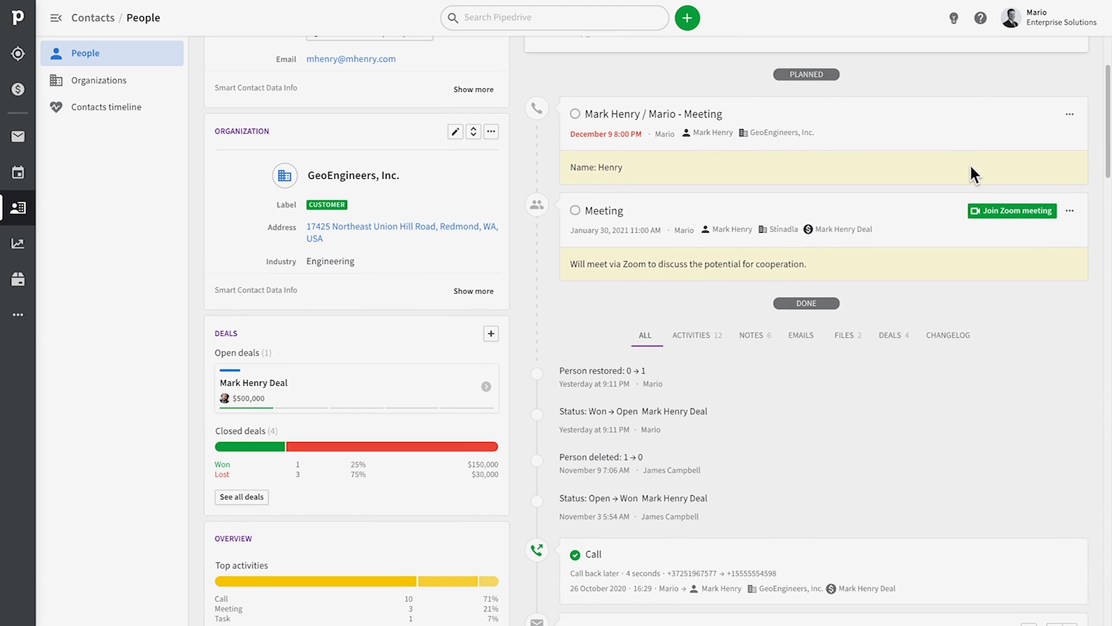
pyautogui.scroll(-3, 970, 164)
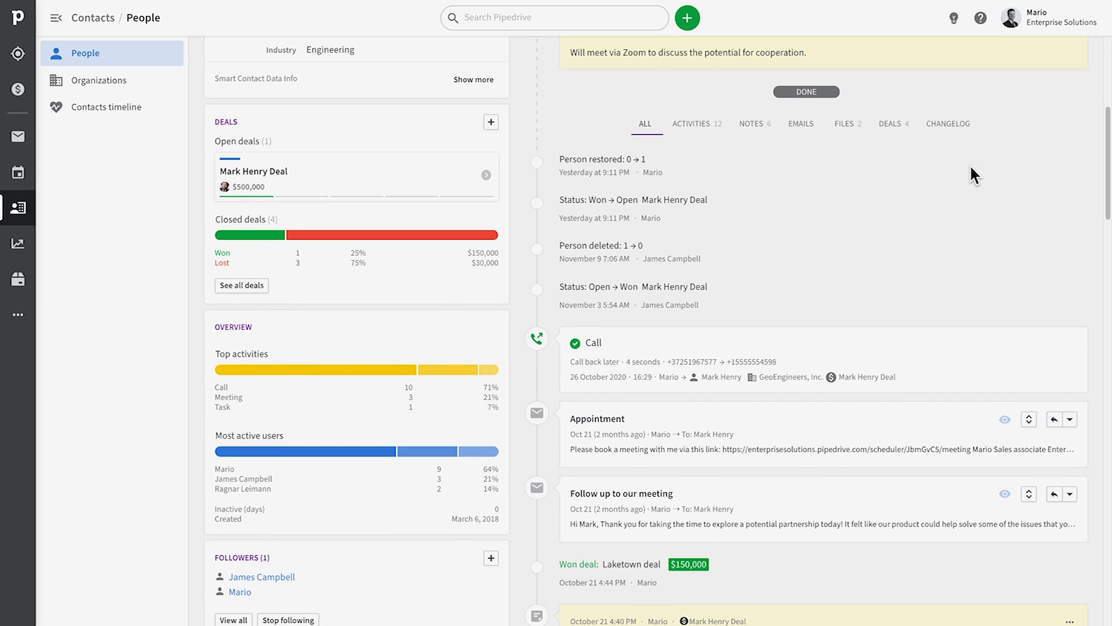
pyautogui.click(18, 89)
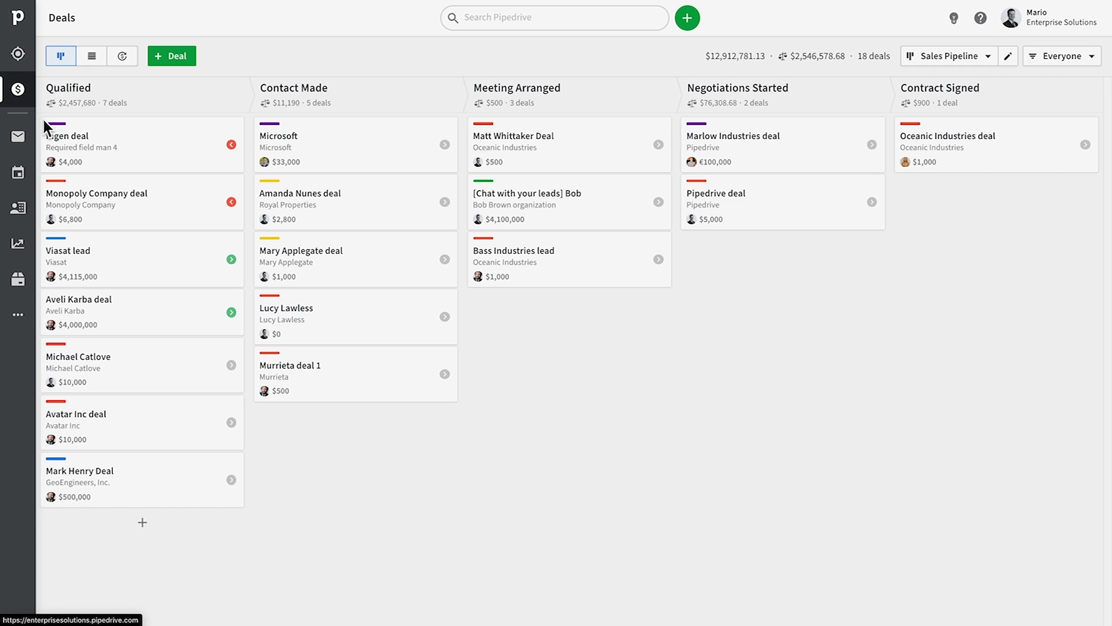
pyautogui.click(141, 464)
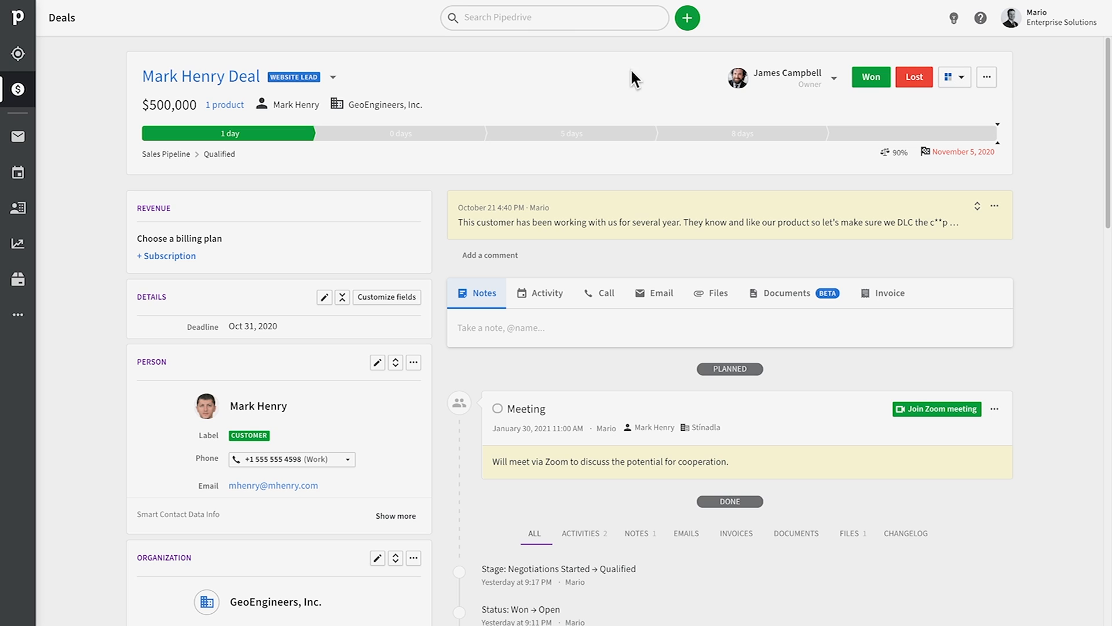
# Advance the deal through the Contact Made and Meeting Arranged stages to Negotiations Started.
pyautogui.click(393, 134)
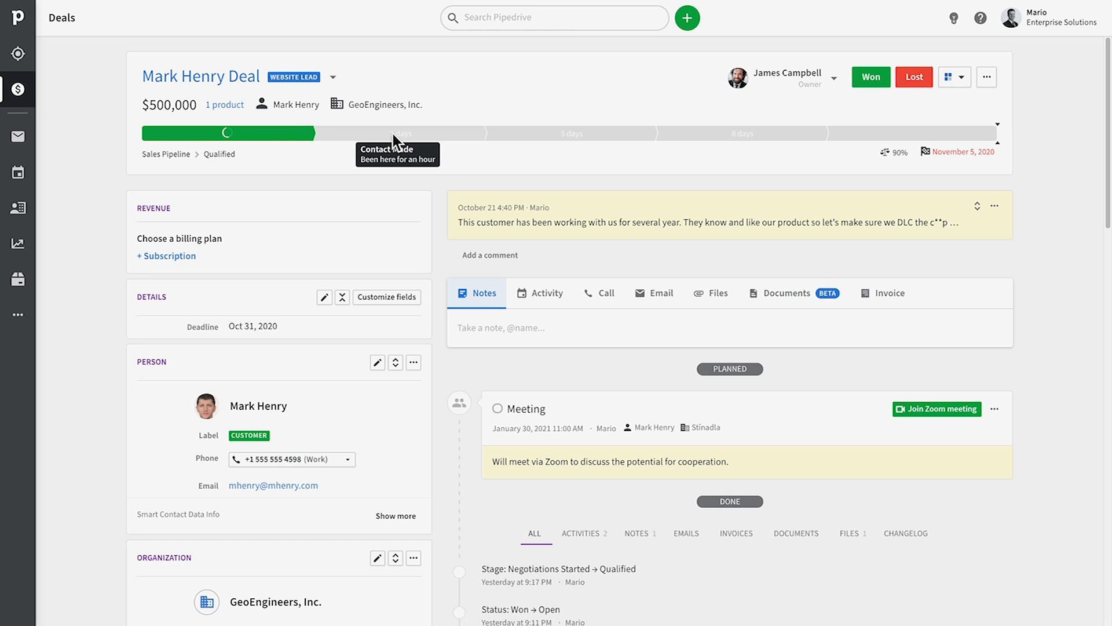
pyautogui.click(558, 134)
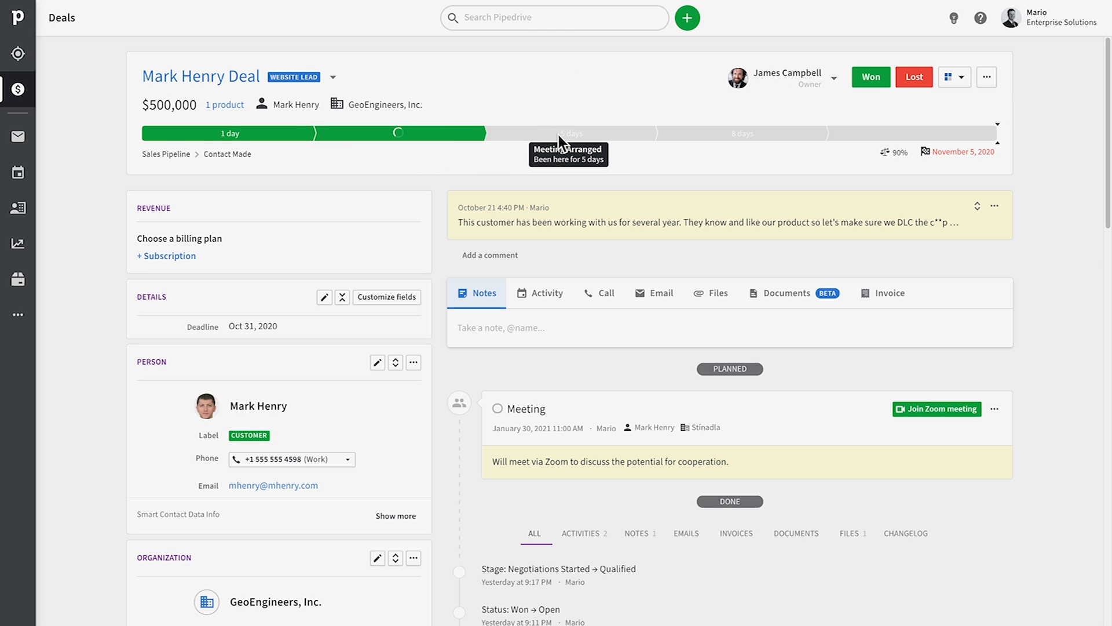
pyautogui.click(730, 135)
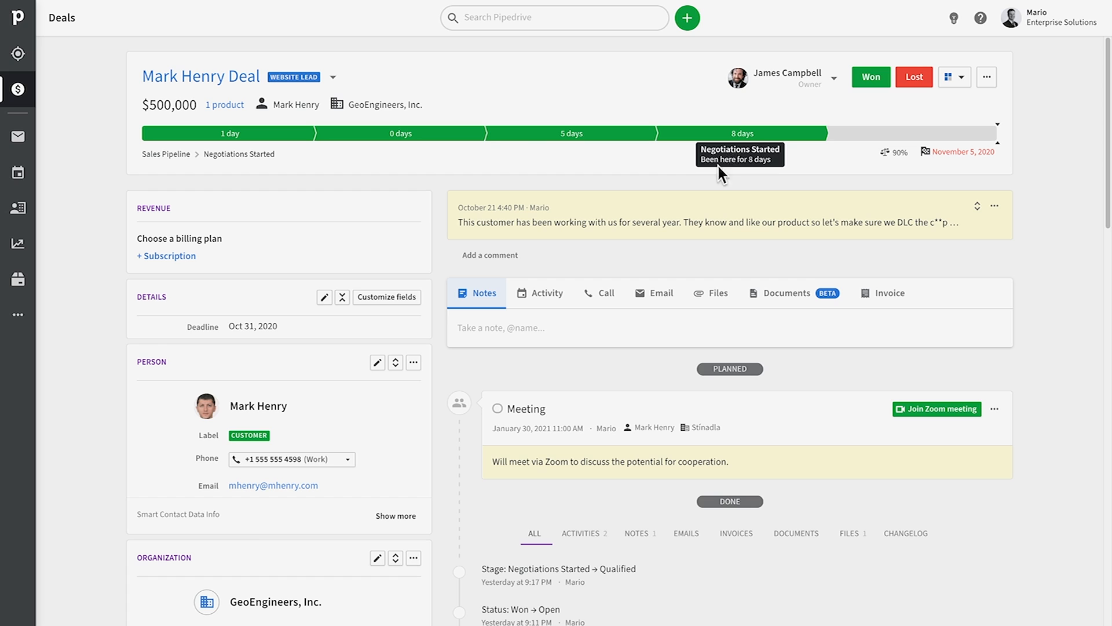
# View the deal's label options and the products that can be attached to its value, then leave the product dialog.
pyautogui.click(332, 77)
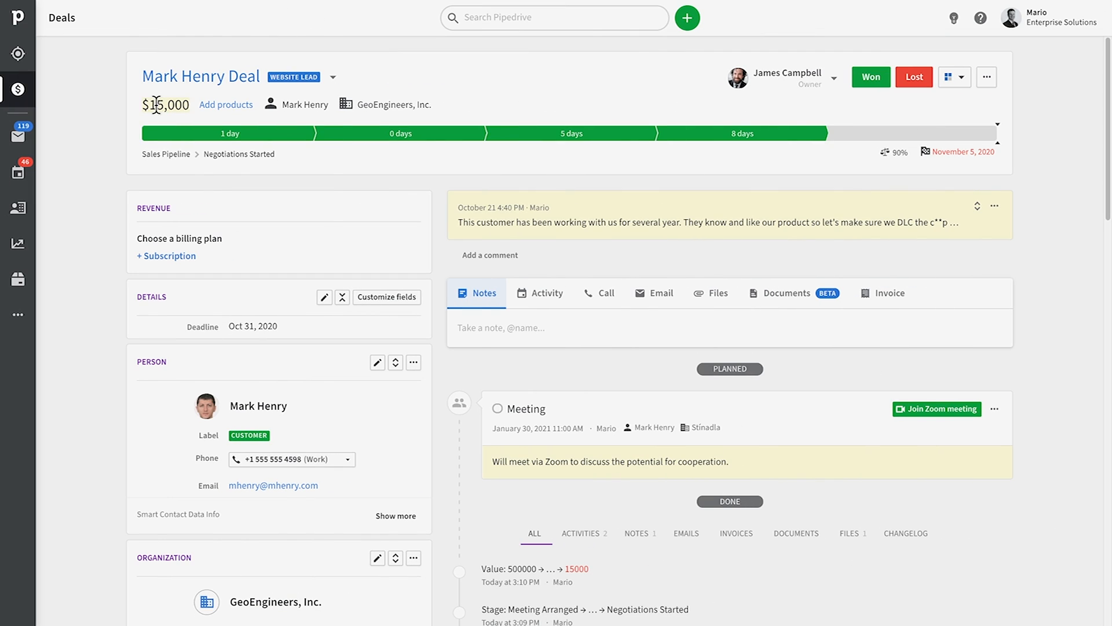
pyautogui.click(155, 104)
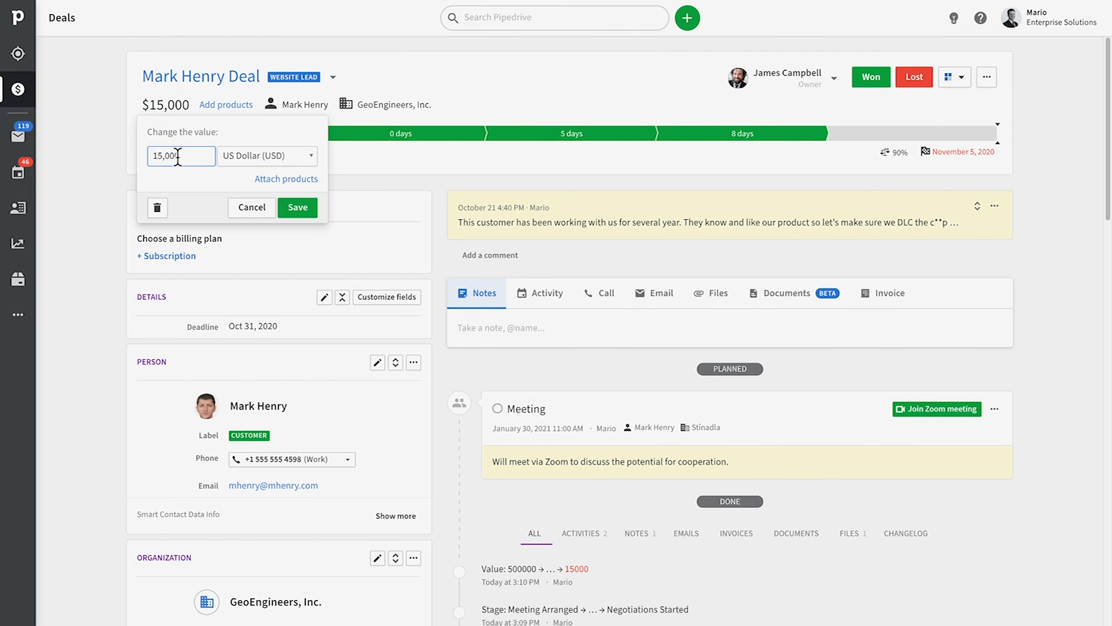
pyautogui.click(284, 178)
pyautogui.click(356, 105)
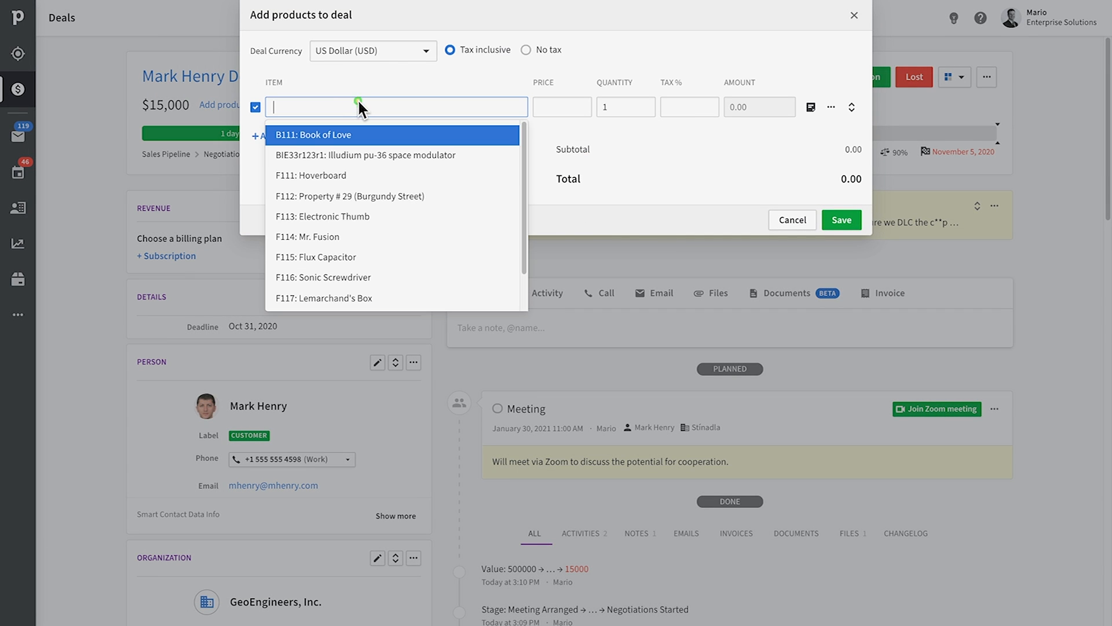
pyautogui.click(653, 176)
pyautogui.click(794, 220)
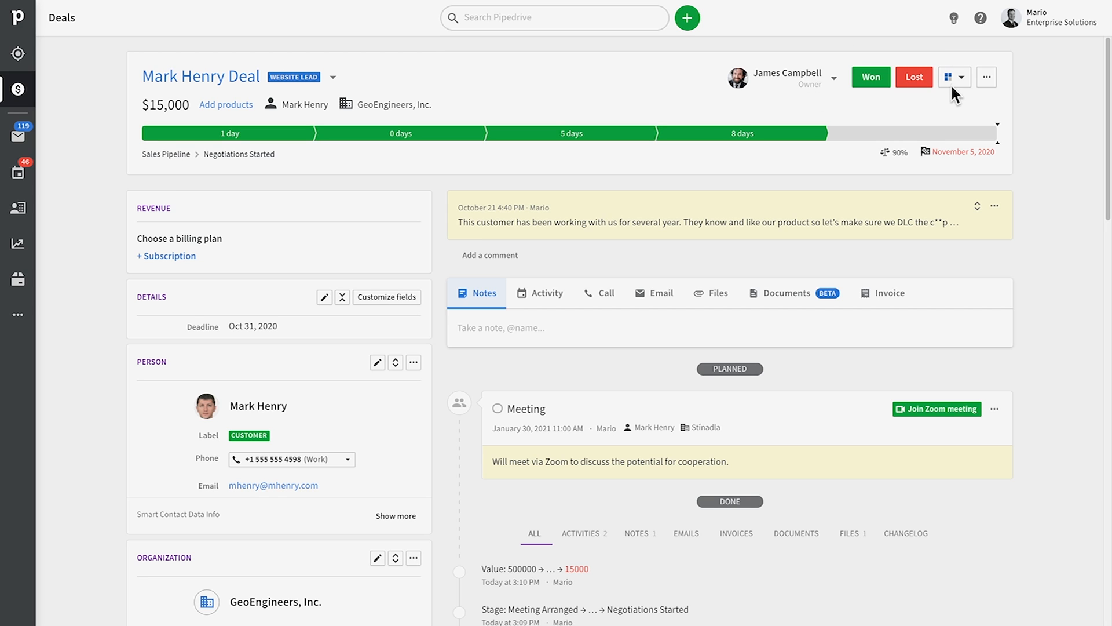
# Examine the deal's owner selection and its visibility options.
pyautogui.click(834, 77)
pyautogui.click(819, 126)
pyautogui.click(819, 125)
pyautogui.click(951, 107)
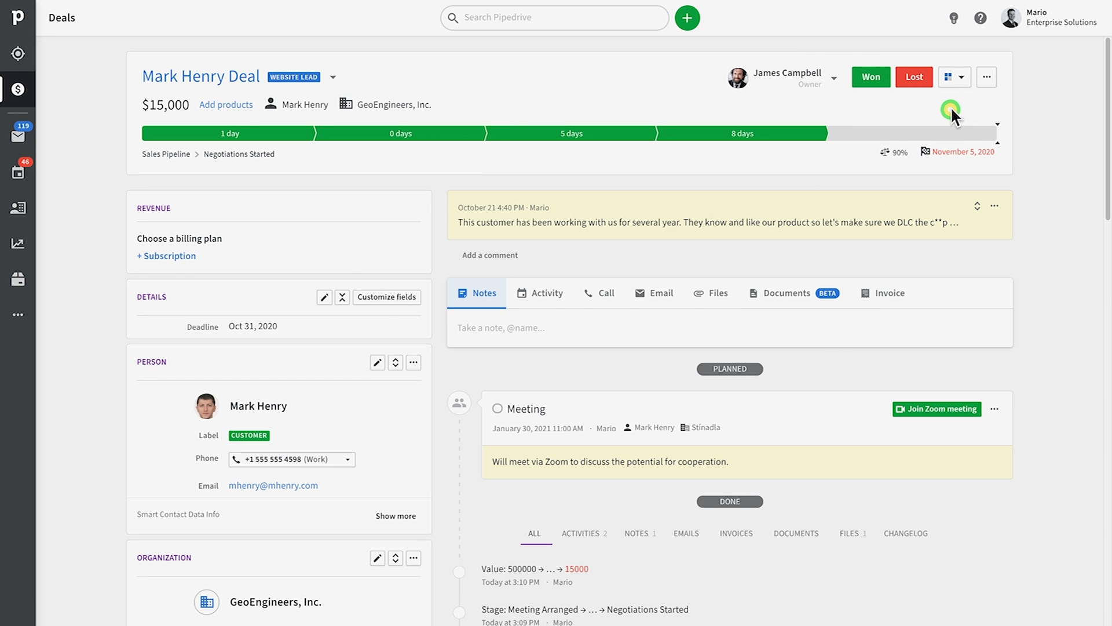
pyautogui.click(961, 79)
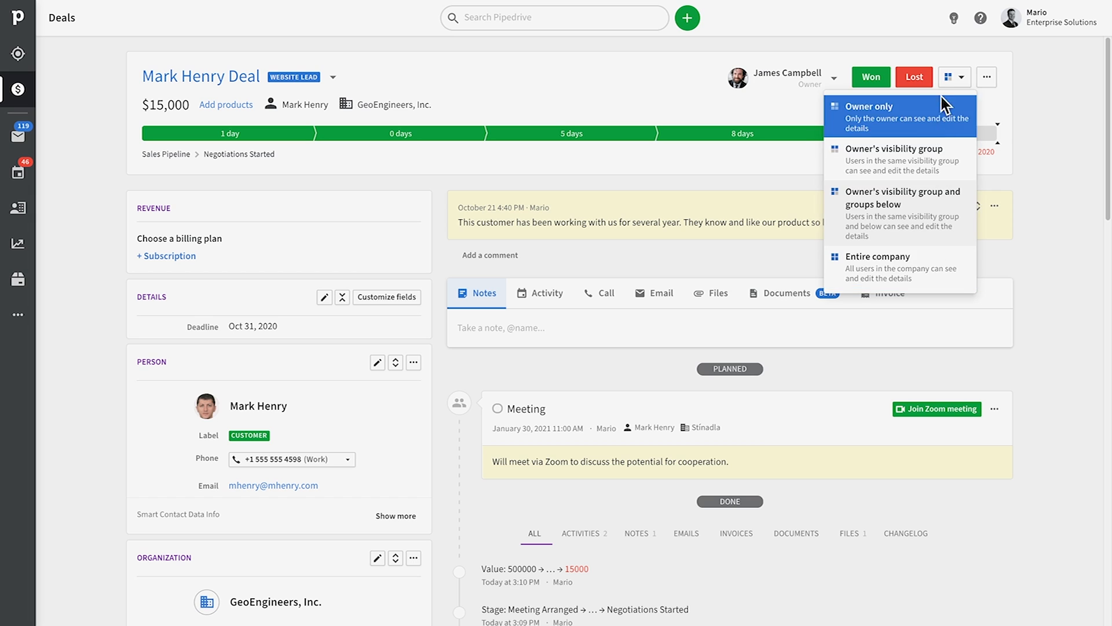
pyautogui.click(947, 79)
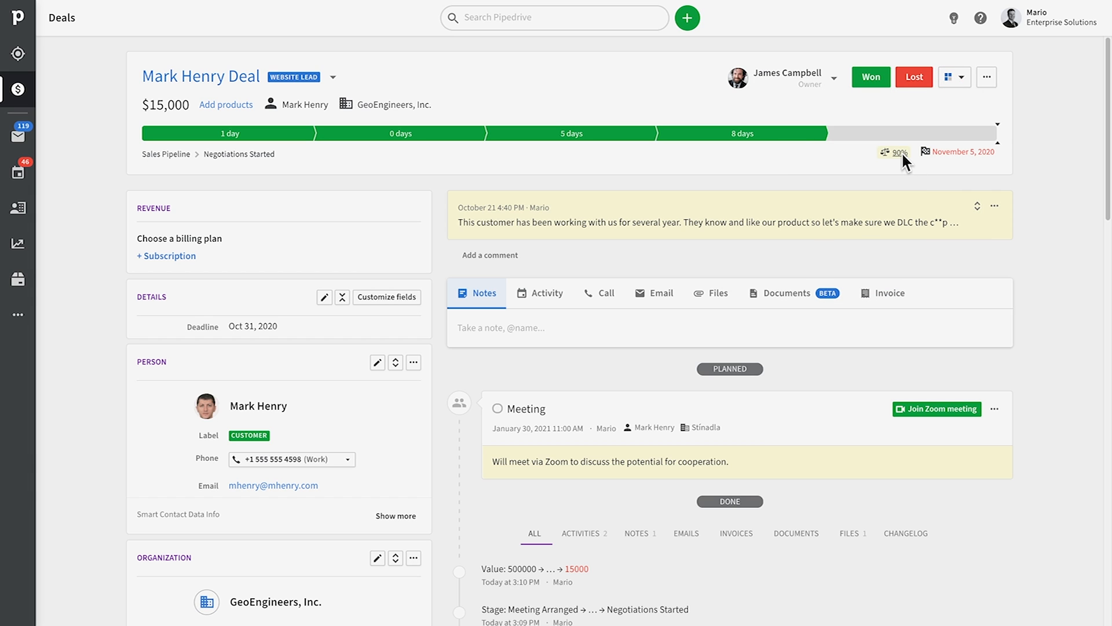
# Set the deal's expected close date to December 30, 2020 and save it.
pyautogui.click(956, 152)
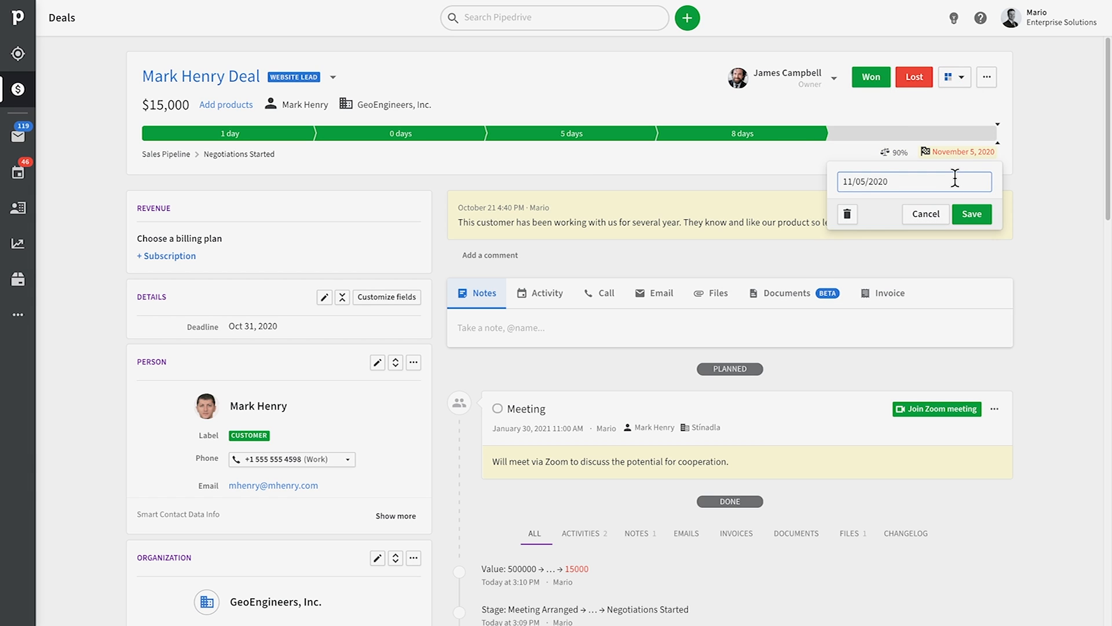
pyautogui.click(955, 178)
pyautogui.click(985, 208)
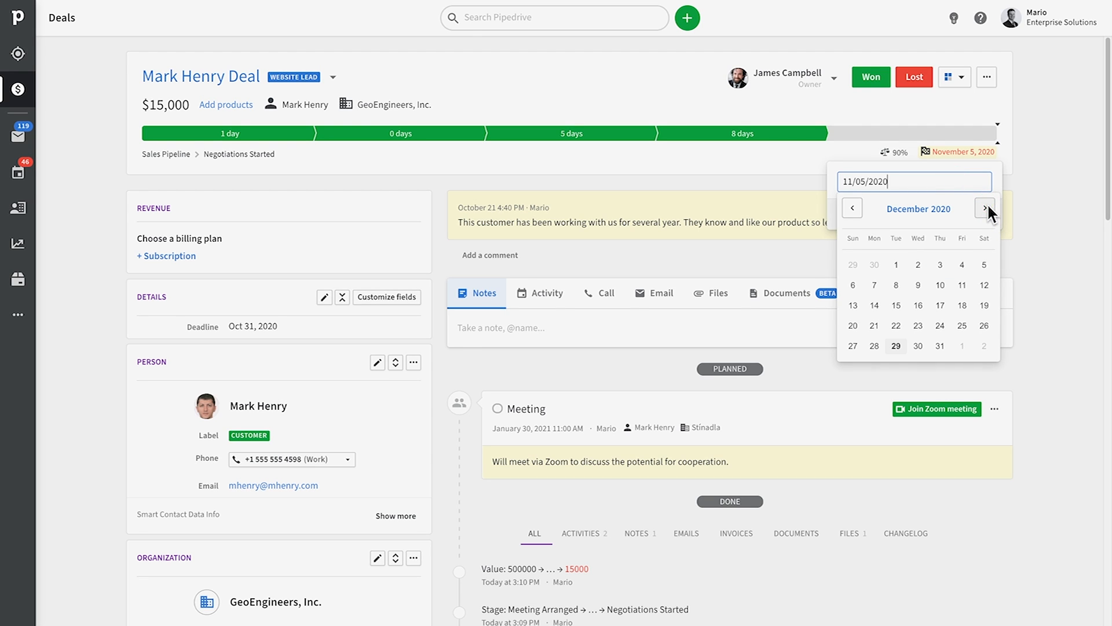
pyautogui.click(918, 345)
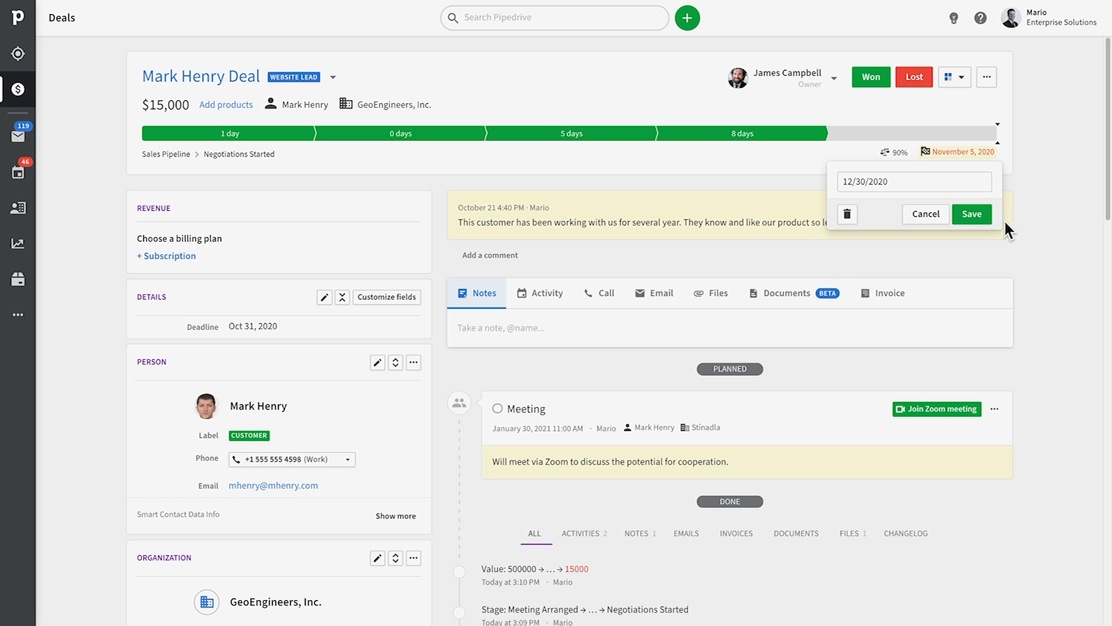
pyautogui.click(971, 214)
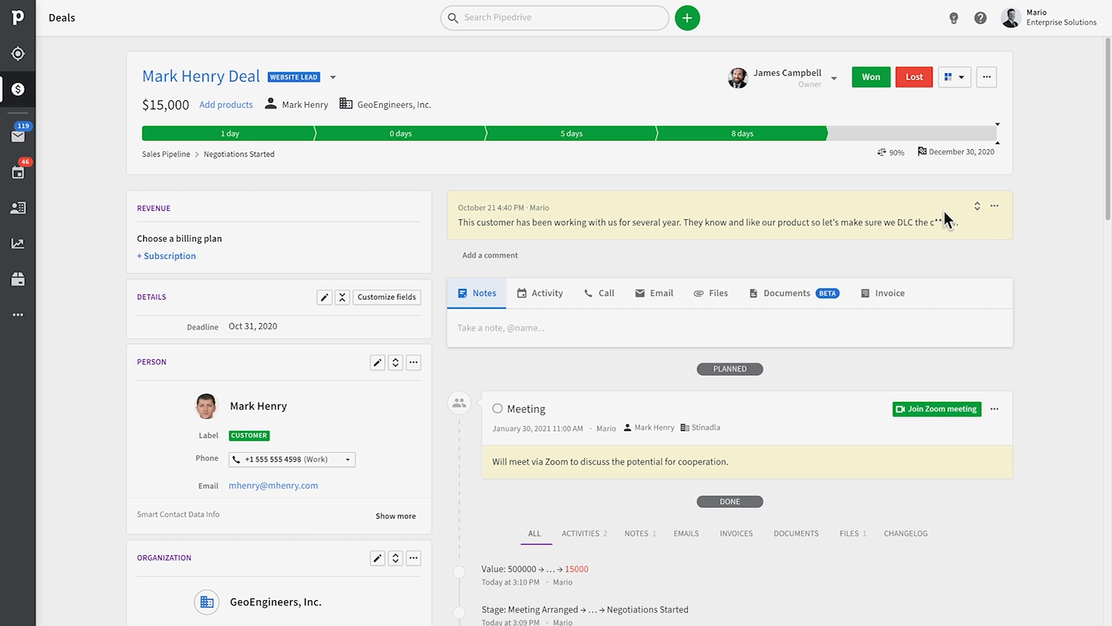
# Check the deal probability setting in the Sales Pipeline editor and the additional actions available for the deal.
pyautogui.click(888, 148)
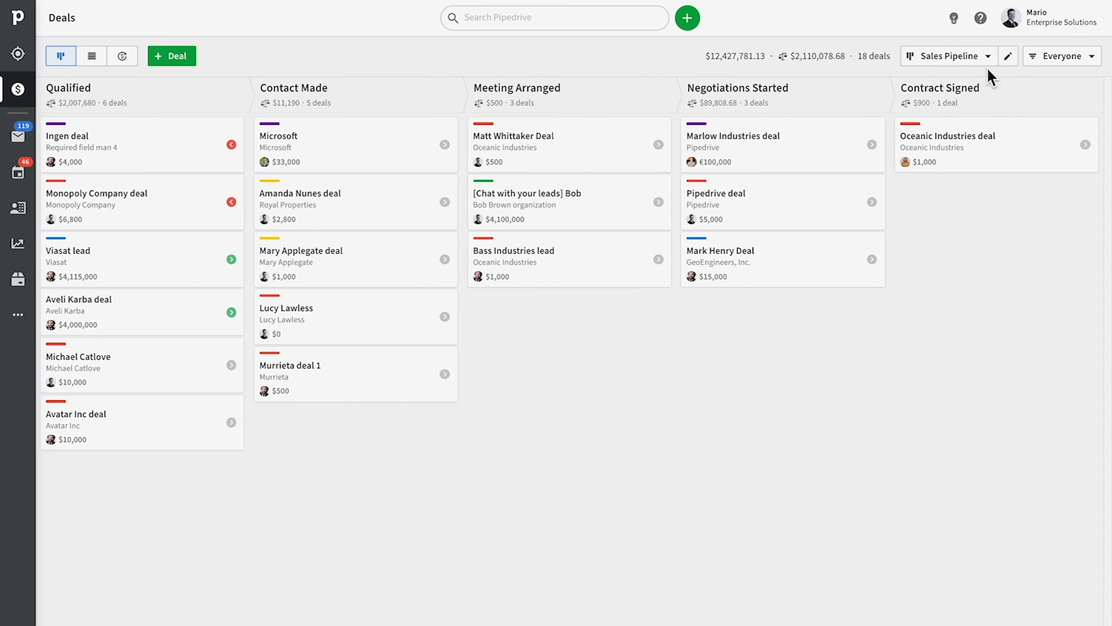
pyautogui.click(1008, 55)
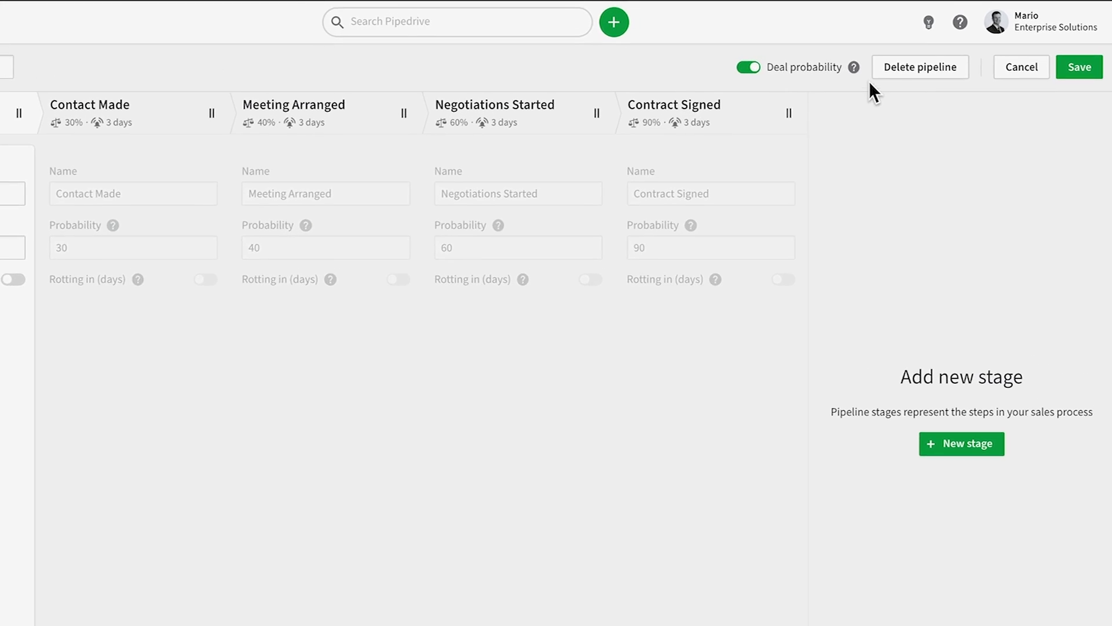
pyautogui.moveTo(854, 68)
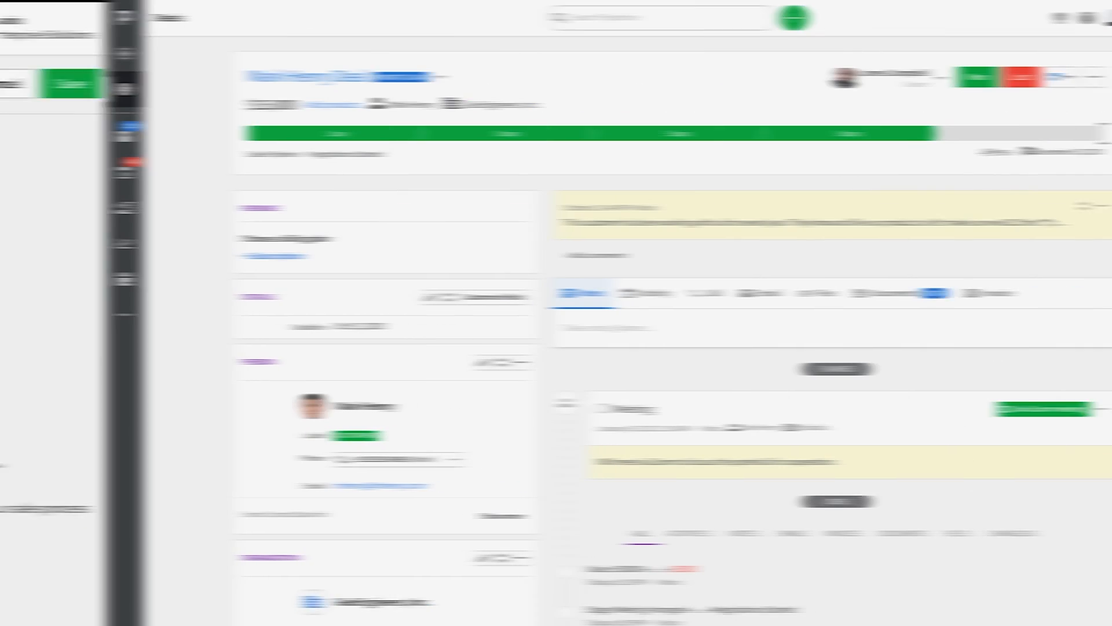
pyautogui.click(988, 78)
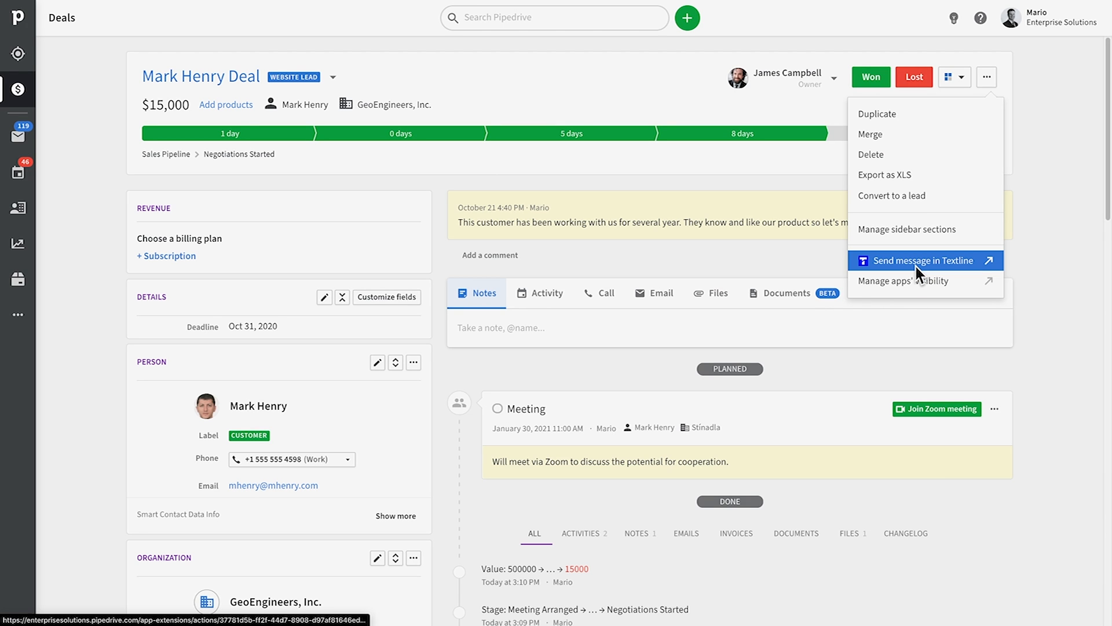
pyautogui.click(1067, 214)
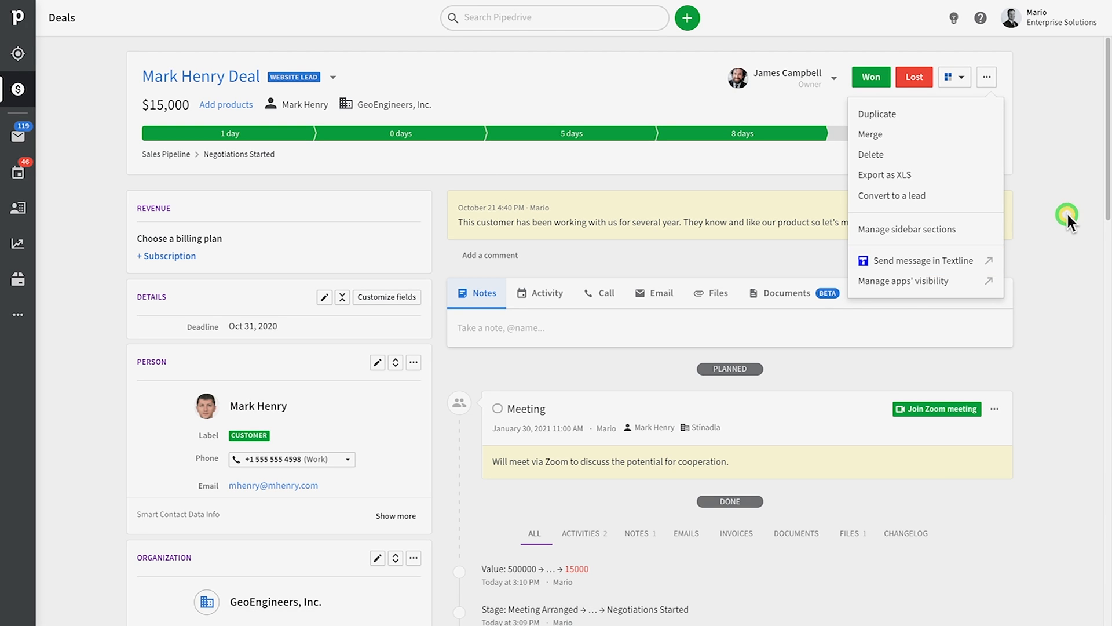
# Review the deal's completed history, filtering it in turn by activities, notes, emails and files.
pyautogui.scroll(-3, 1011, 273)
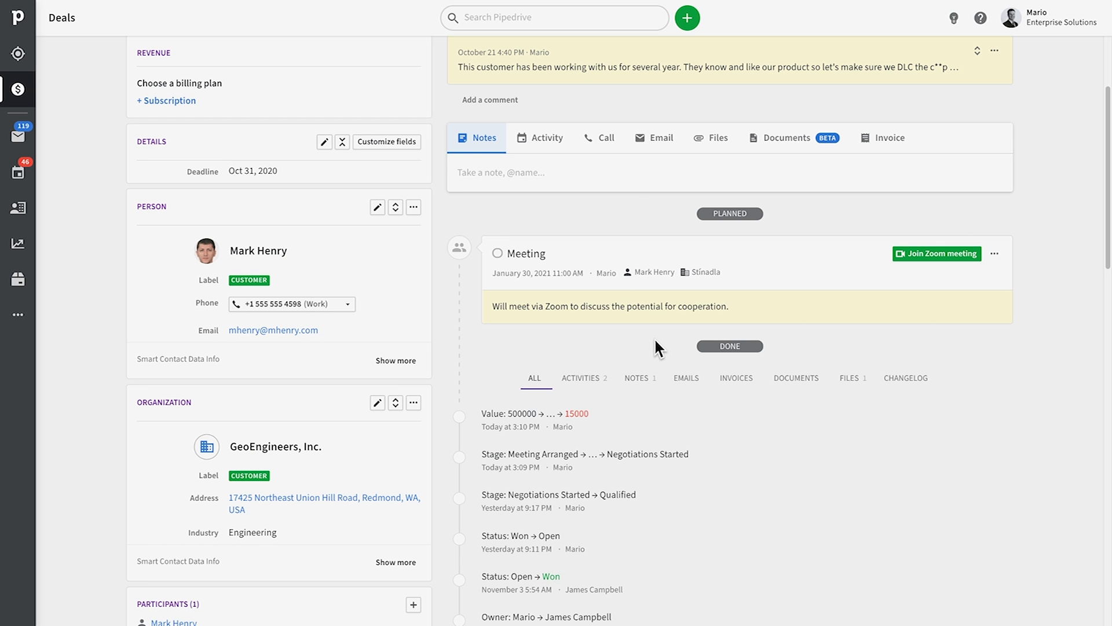
pyautogui.scroll(-3, 654, 337)
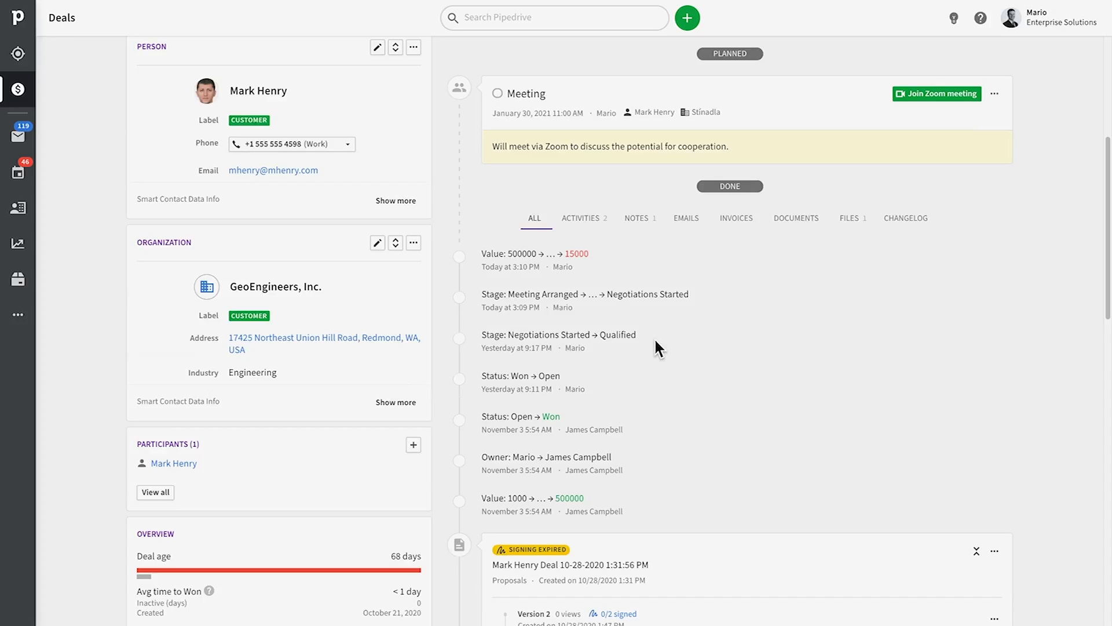
pyautogui.scroll(2, 584, 297)
pyautogui.click(585, 301)
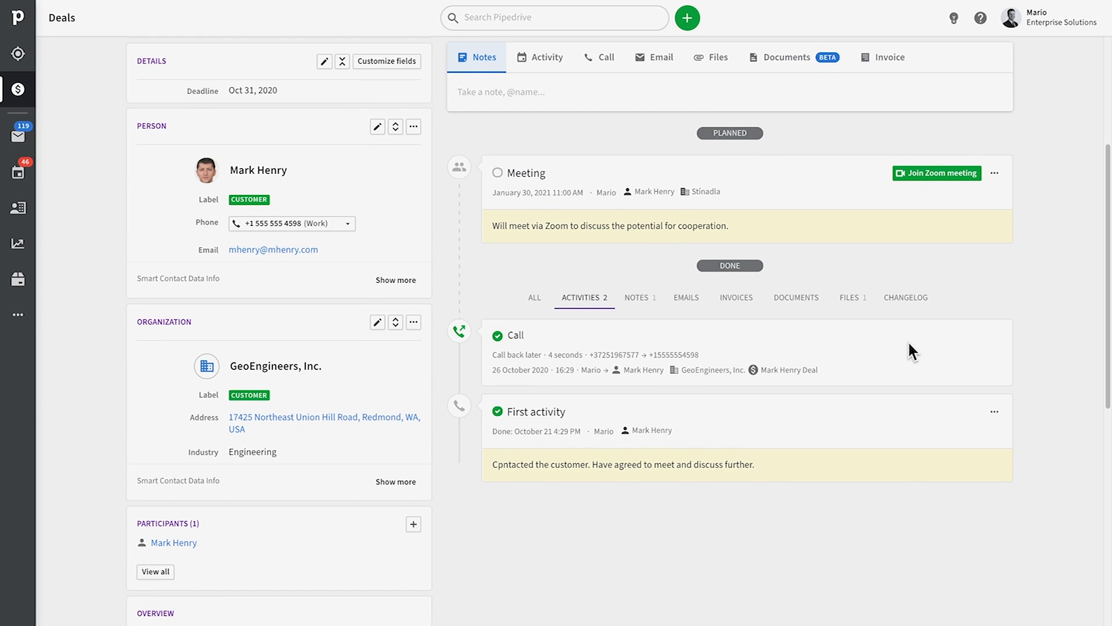
pyautogui.click(637, 299)
pyautogui.click(684, 298)
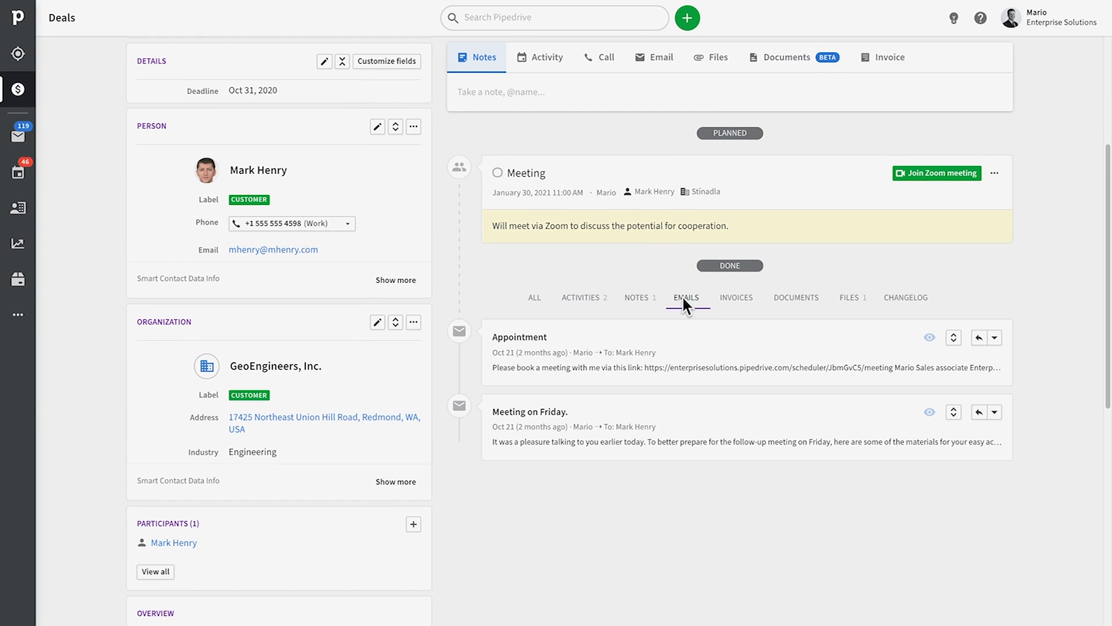
pyautogui.click(847, 298)
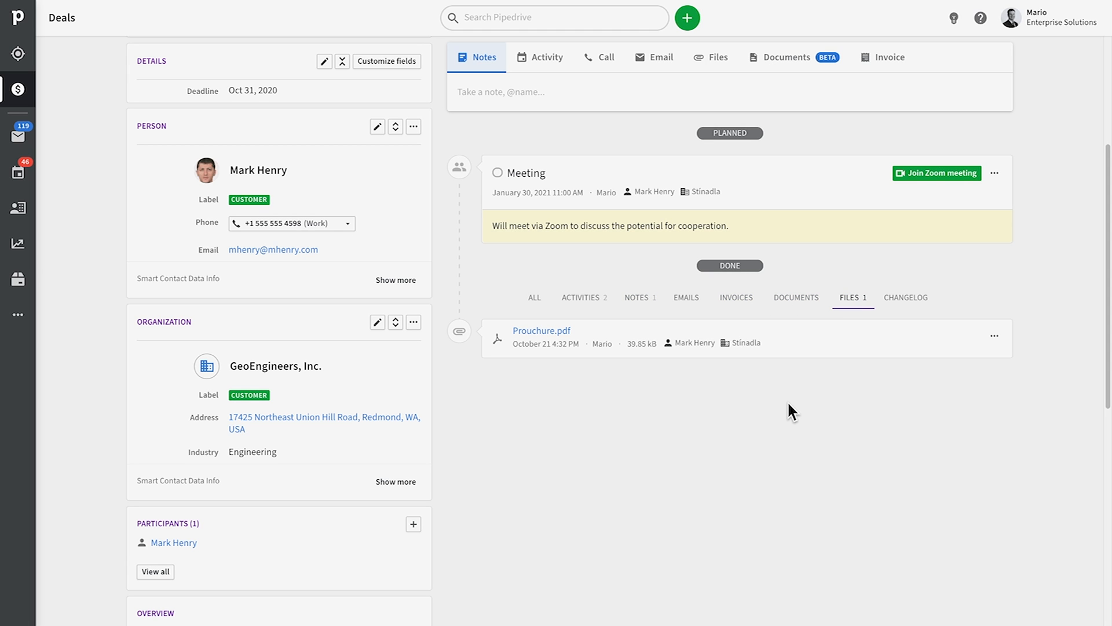
# Expand the pinned note on the deal to its full text and check its additional options.
pyautogui.scroll(2, 787, 401)
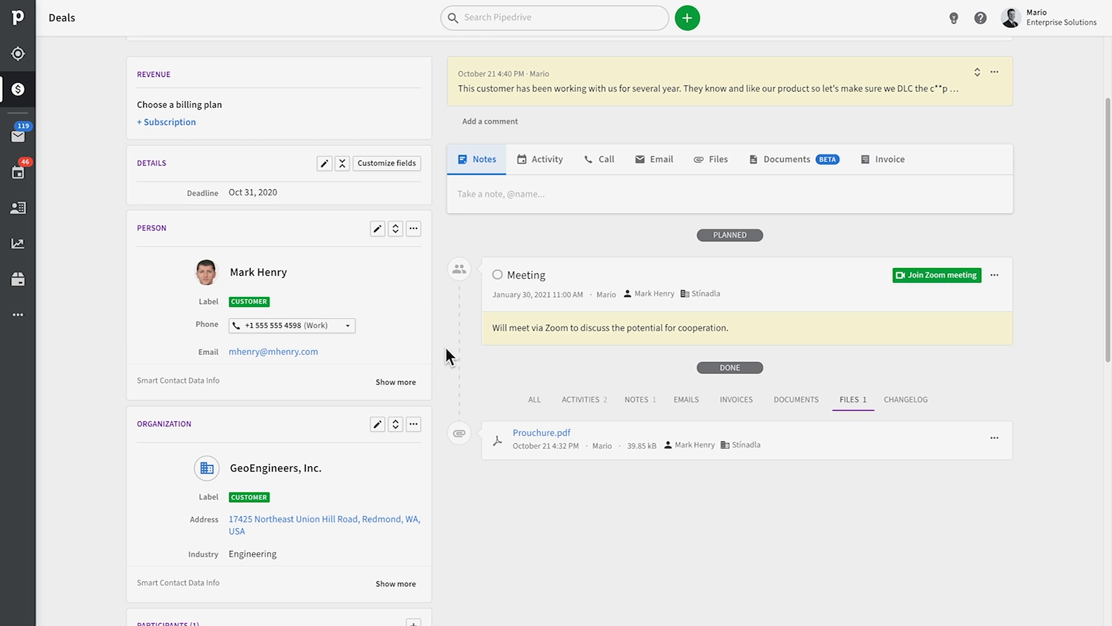
pyautogui.click(977, 72)
pyautogui.click(995, 71)
pyautogui.click(994, 71)
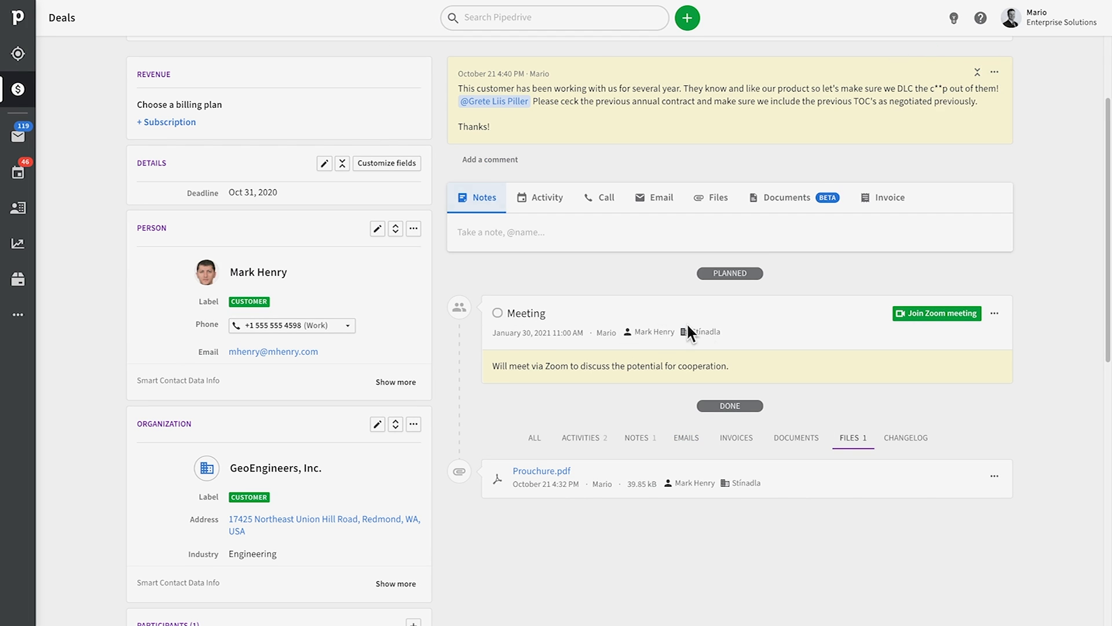
# Draft a deal note that mentions the deal's owner and reads "please check the last call recording.".
pyautogui.scroll(3, 695, 331)
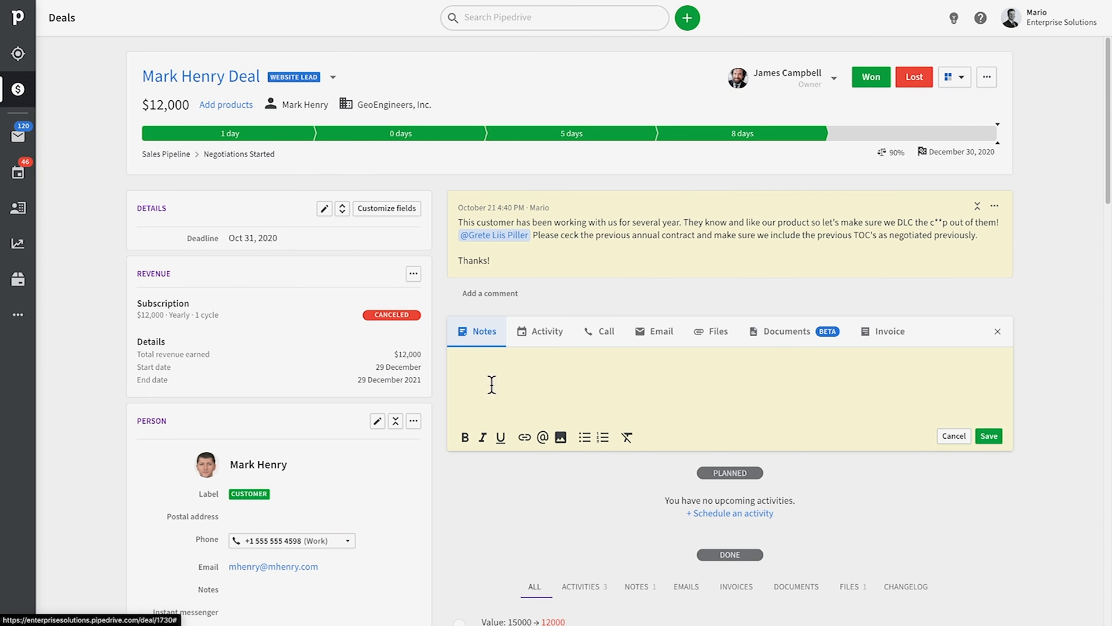
pyautogui.click(470, 375)
pyautogui.write('@James')
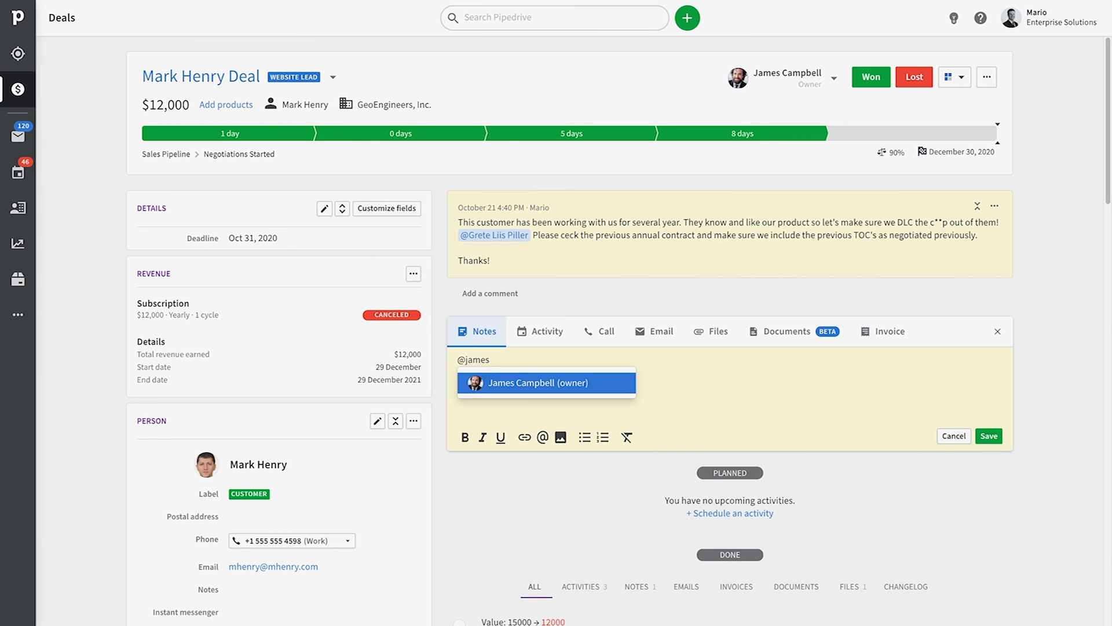
pyautogui.press('Return')
pyautogui.write('please check the last call recording.')
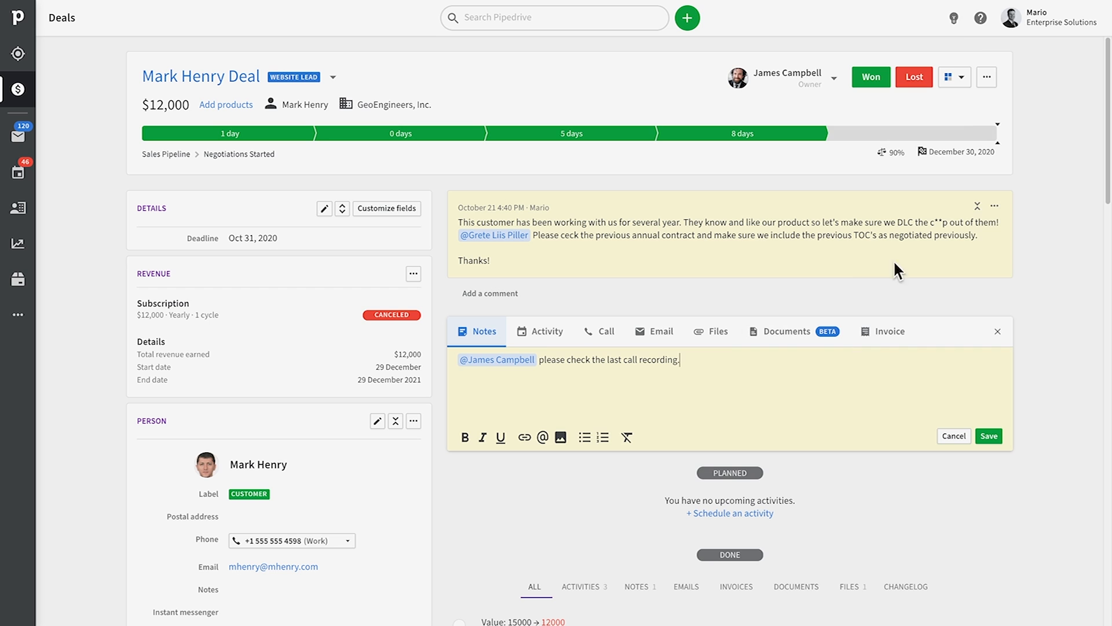
# Save a Call activity dated Dec 29, 2020 for the deal, carrying over the drafted note text.
pyautogui.click(954, 18)
pyautogui.click(536, 358)
pyautogui.click(540, 331)
pyautogui.scroll(-2, 730, 400)
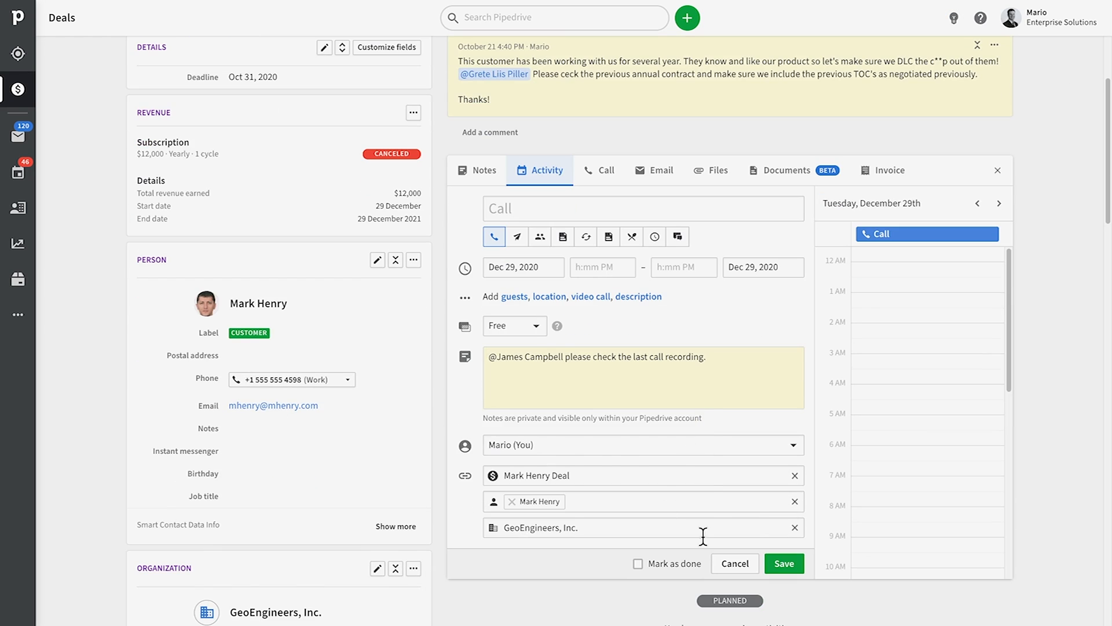
pyautogui.click(785, 561)
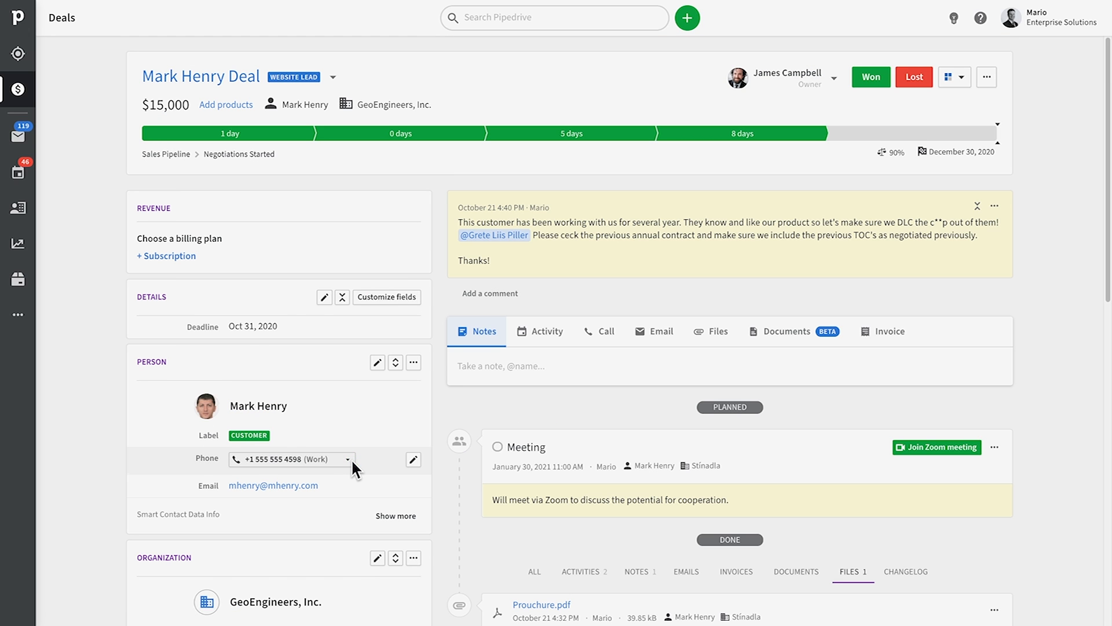
# Call the contact's work number from the deal, end the call and log it against the planned Meeting as Left voicemail.
pyautogui.click(351, 459)
pyautogui.click(378, 435)
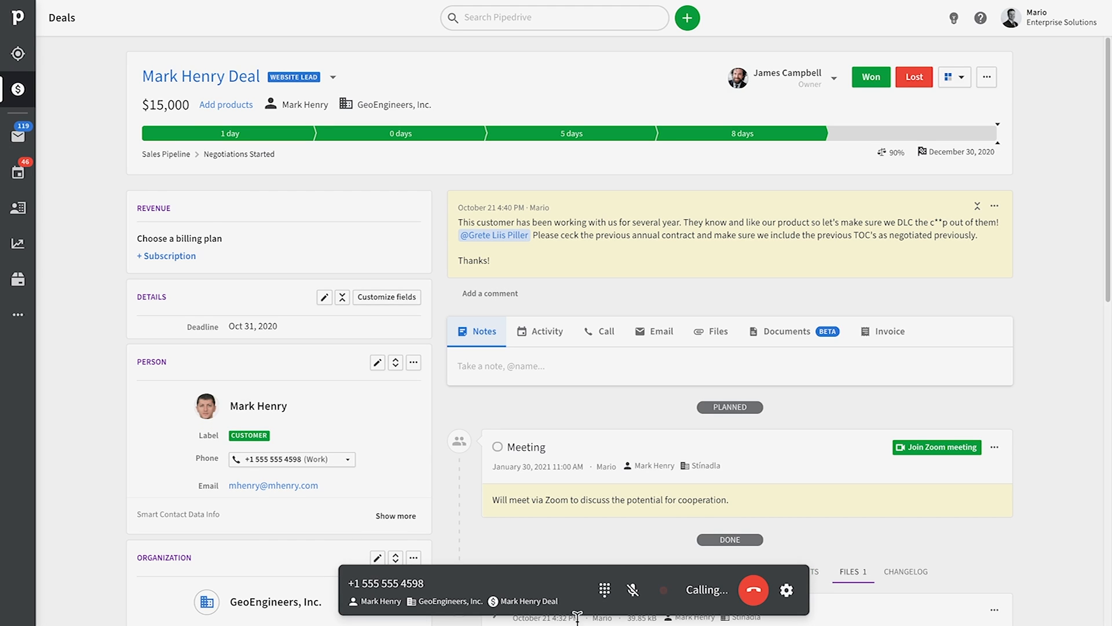
pyautogui.click(762, 597)
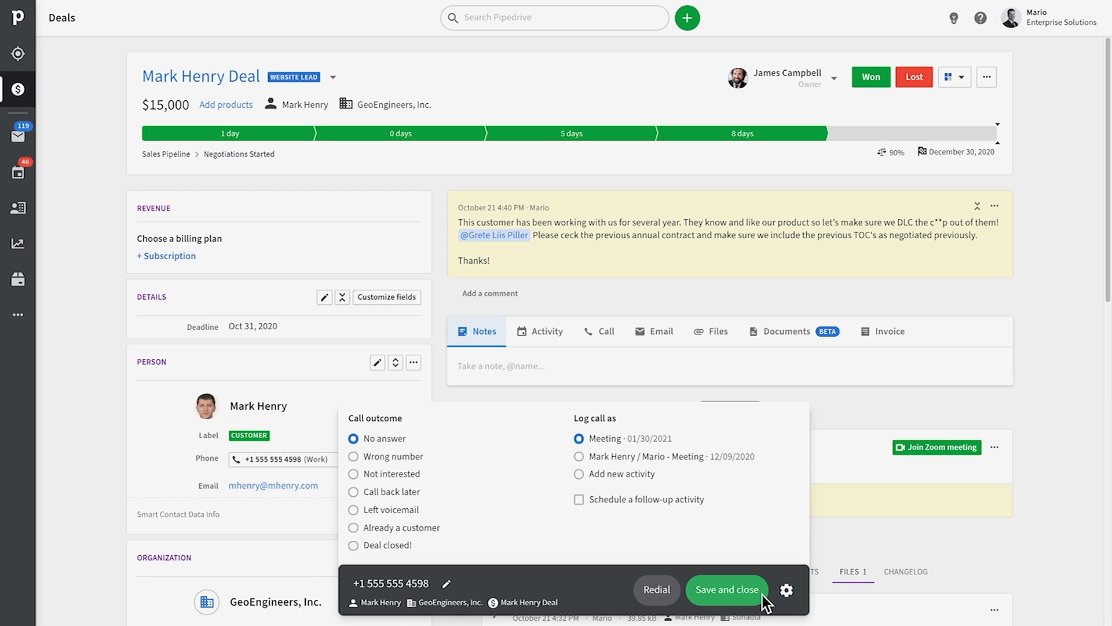
pyautogui.click(760, 593)
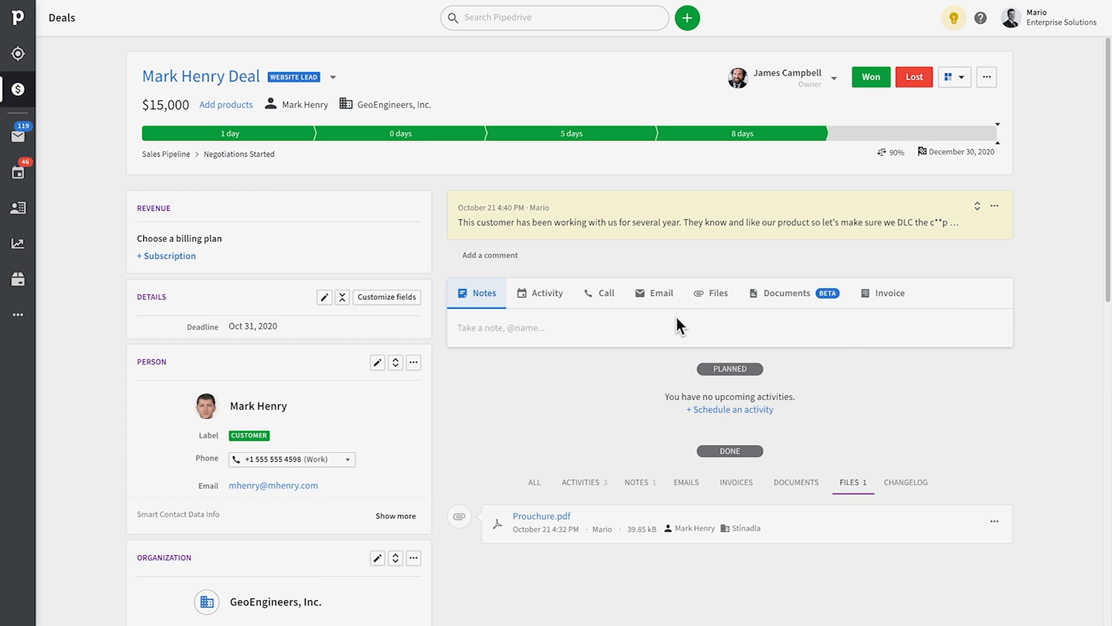
# Start an email to the deal's contact and open availability management from the proposed meeting times.
pyautogui.click(661, 293)
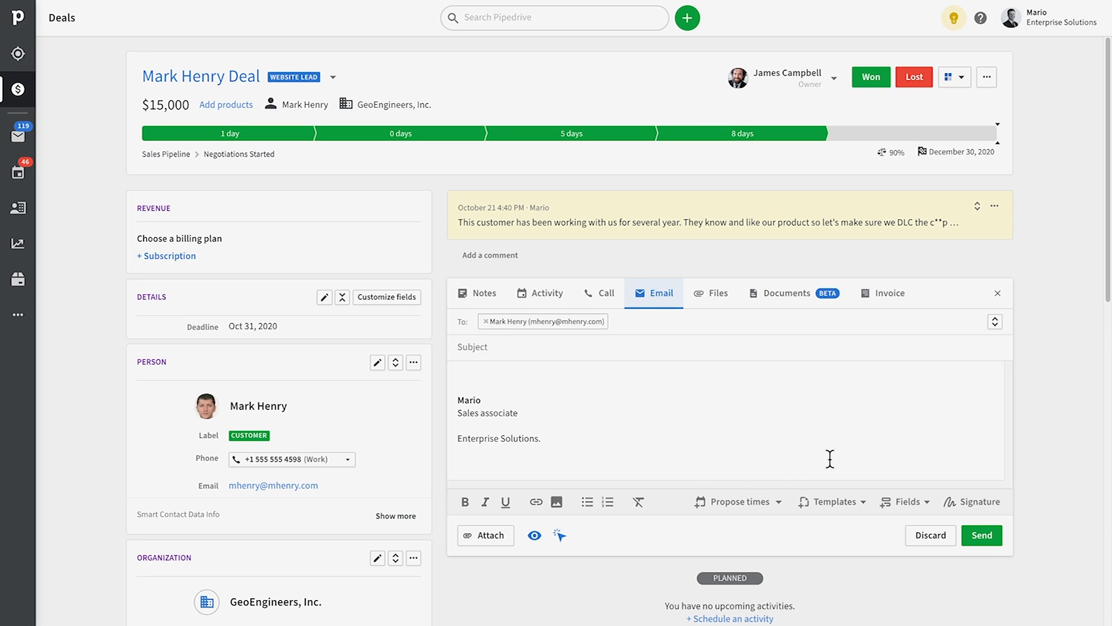
pyautogui.click(751, 504)
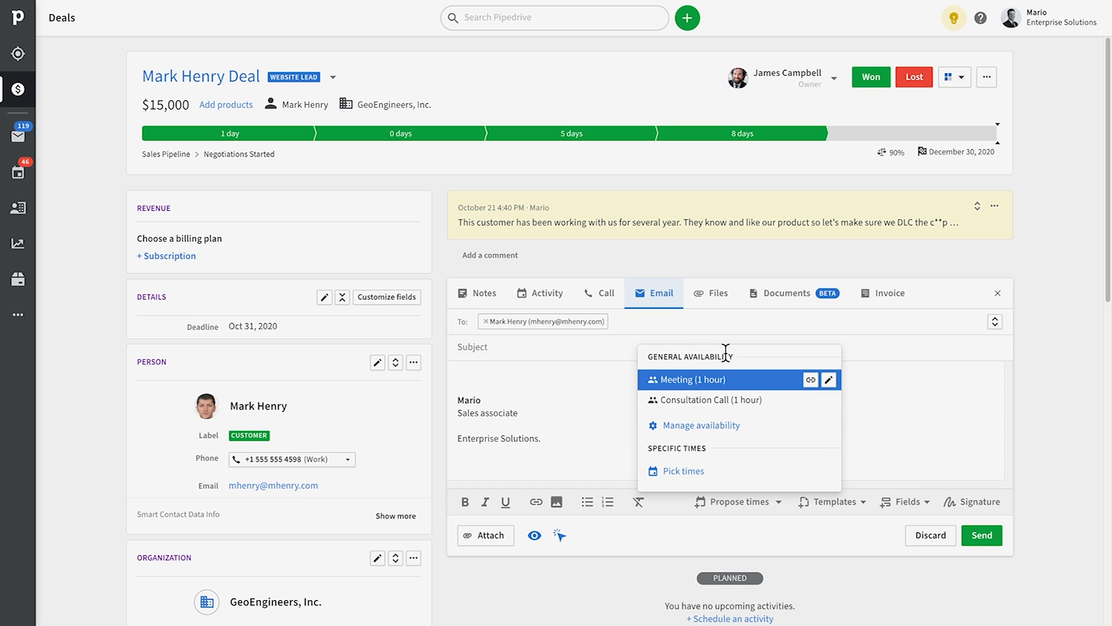
pyautogui.click(701, 426)
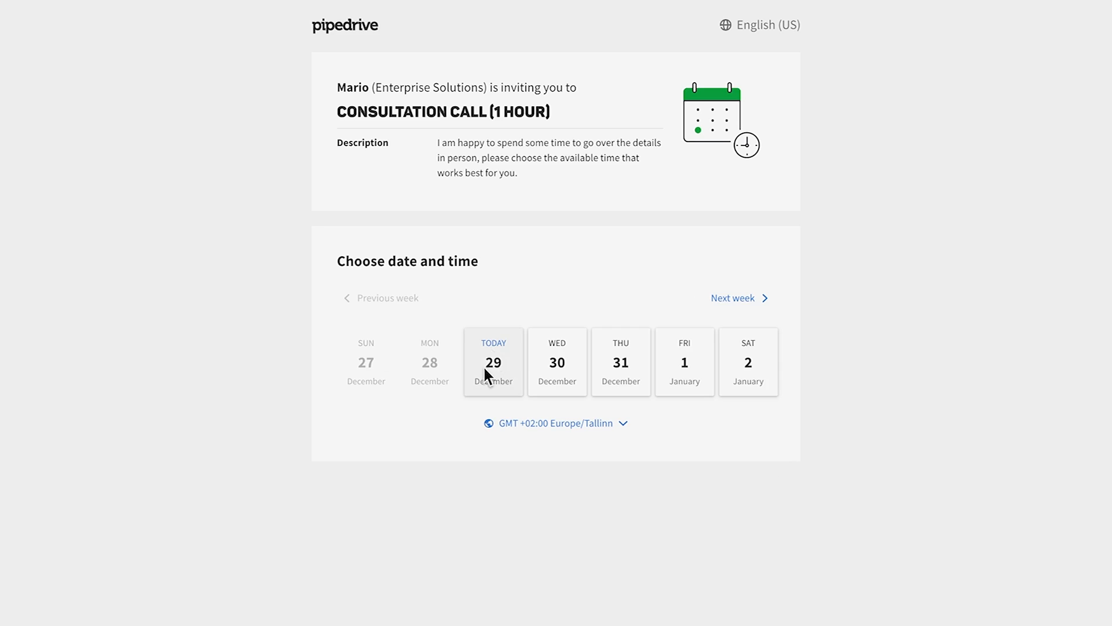
# Choose December 29 at 6:30 PM on the Consultation Call (1 hour) booking page and begin the booker's name entry.
pyautogui.click(486, 374)
pyautogui.scroll(-6, 845, 353)
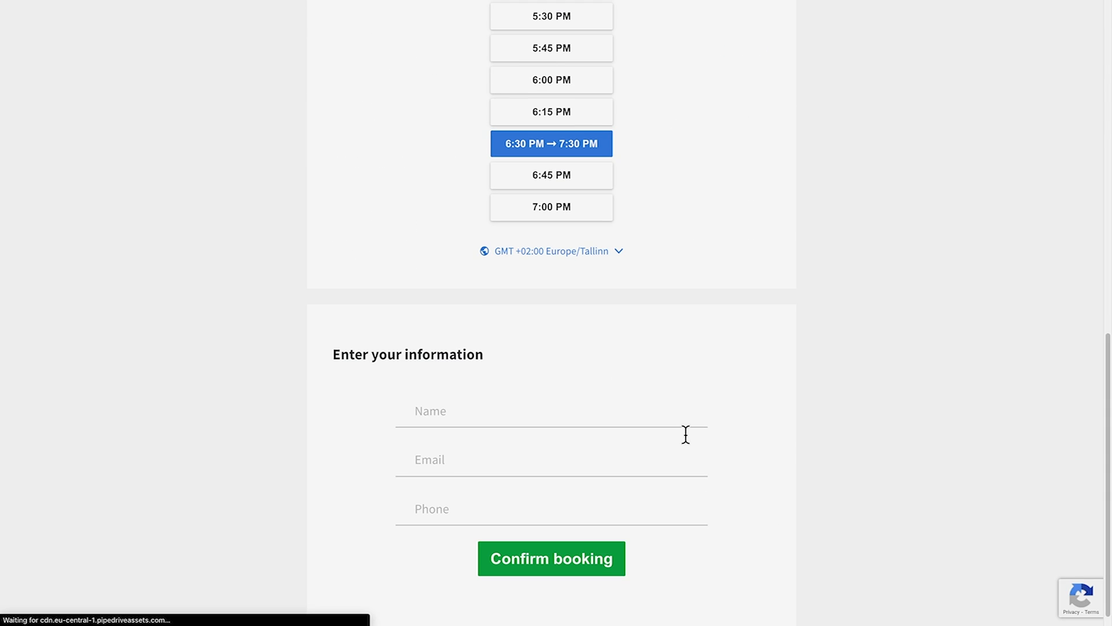
pyautogui.click(460, 405)
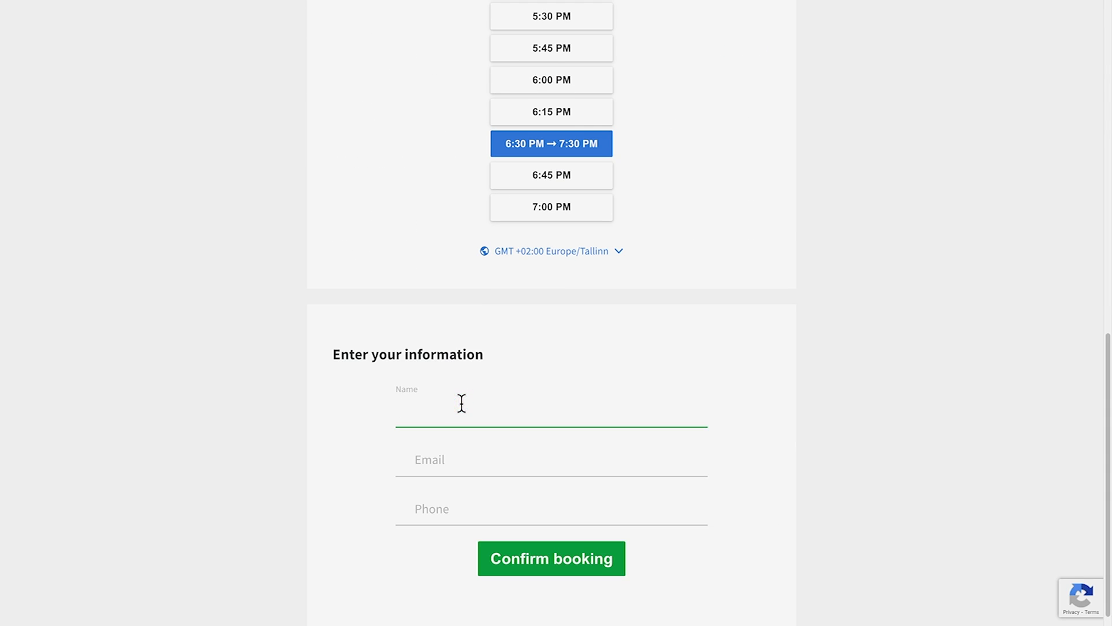
# Review the deal's file upload area and its options for creating and importing documents.
pyautogui.click(713, 296)
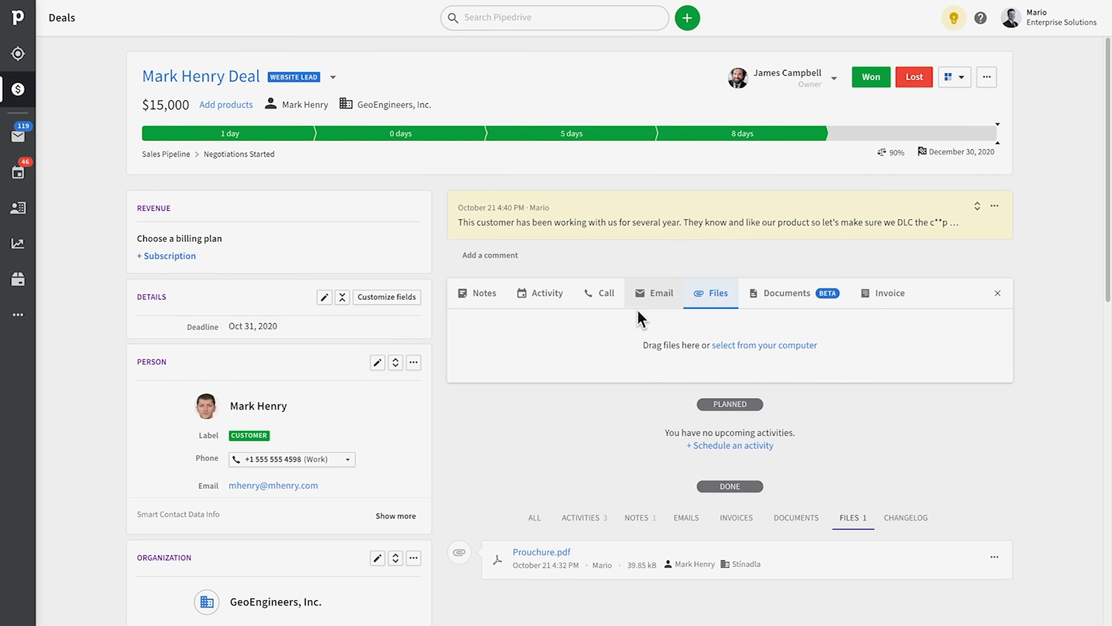
pyautogui.click(805, 293)
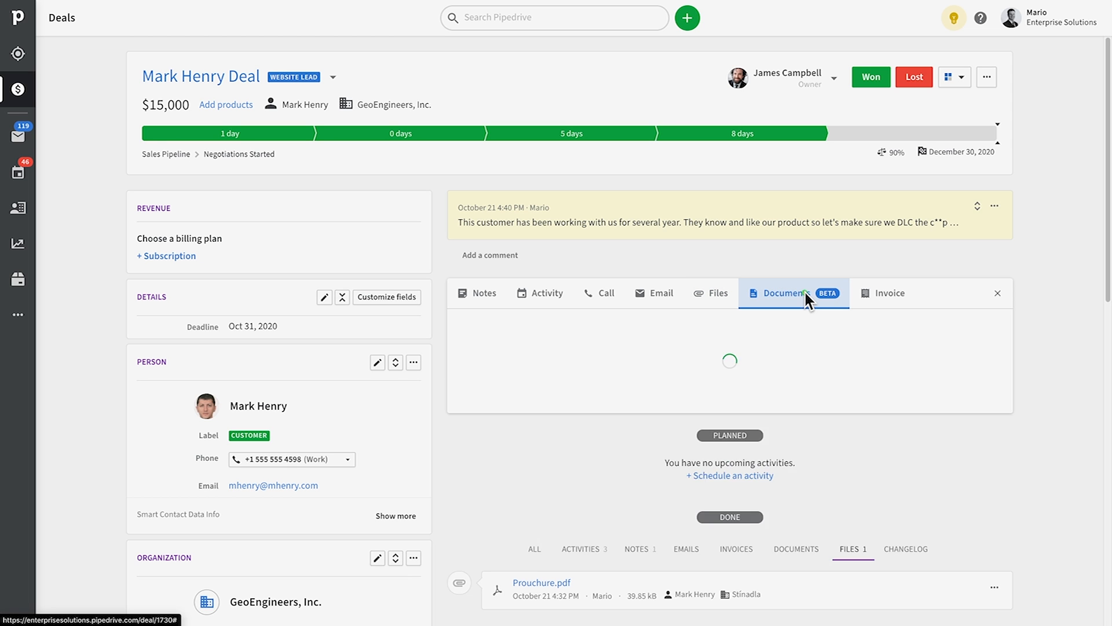
pyautogui.scroll(-3, 857, 436)
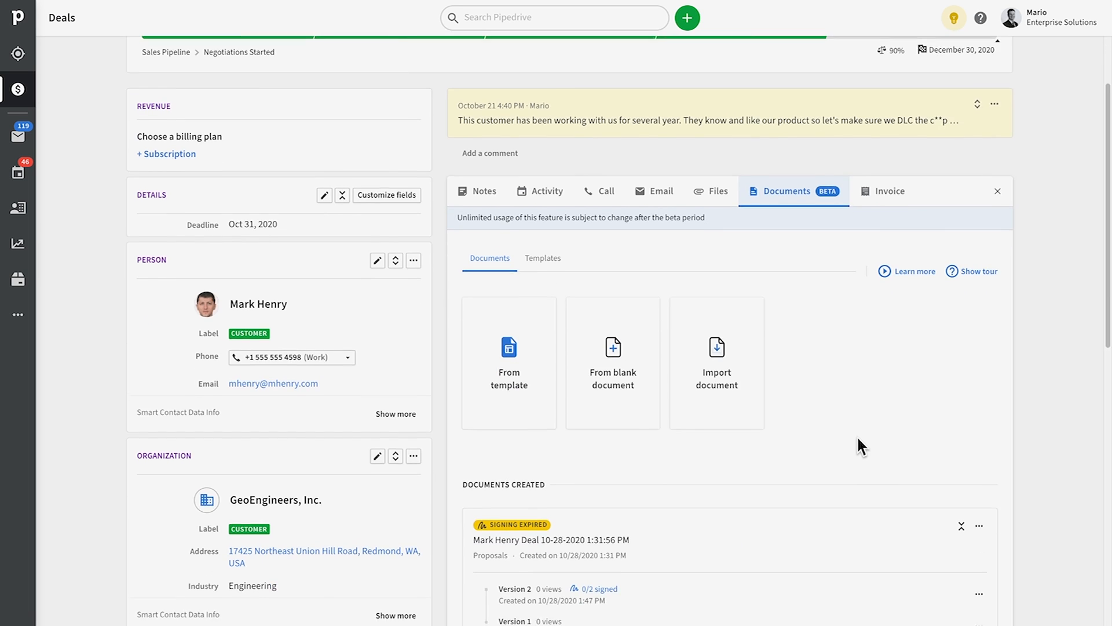
pyautogui.scroll(2, 857, 440)
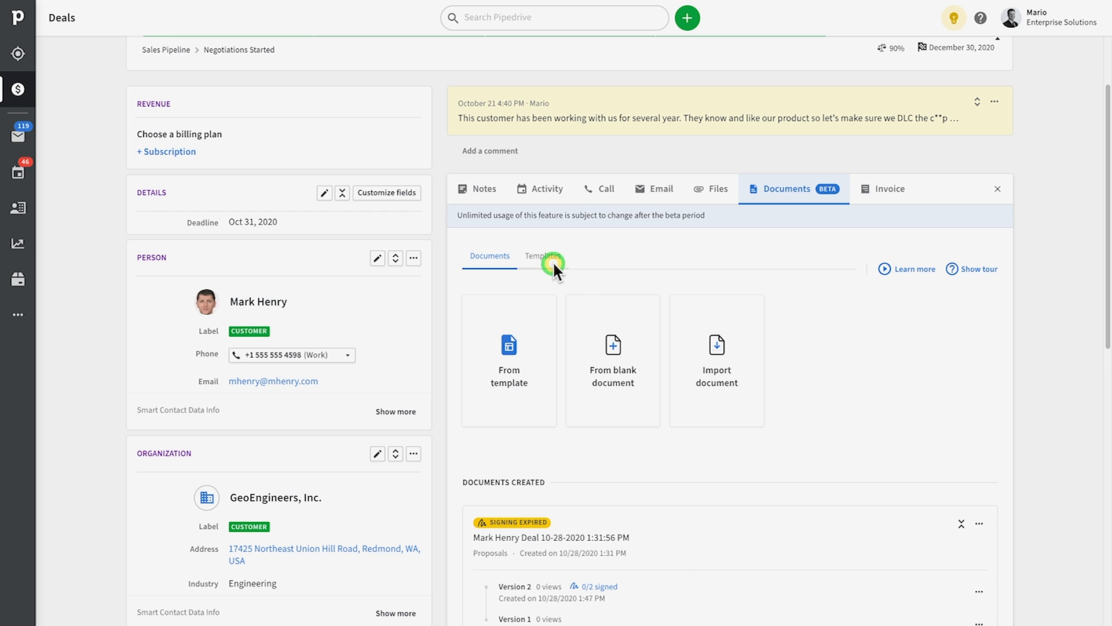
# Open "Proposal template 1 (July 2020) 20% DISCOUNT" from the deal's document templates for editing.
pyautogui.click(552, 262)
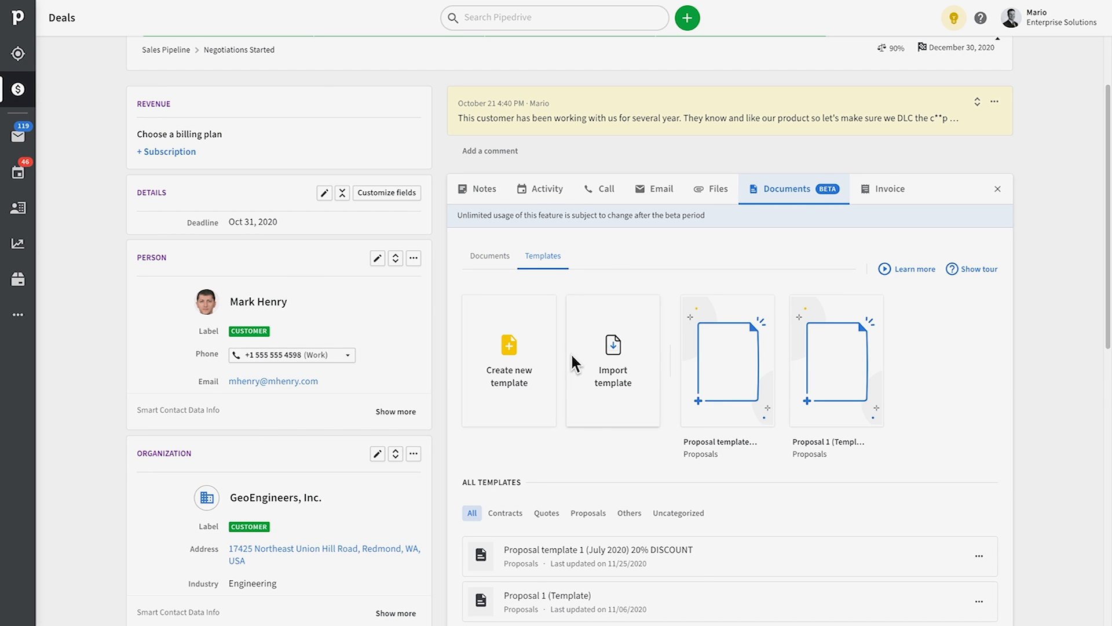
pyautogui.scroll(-2, 571, 352)
pyautogui.click(711, 255)
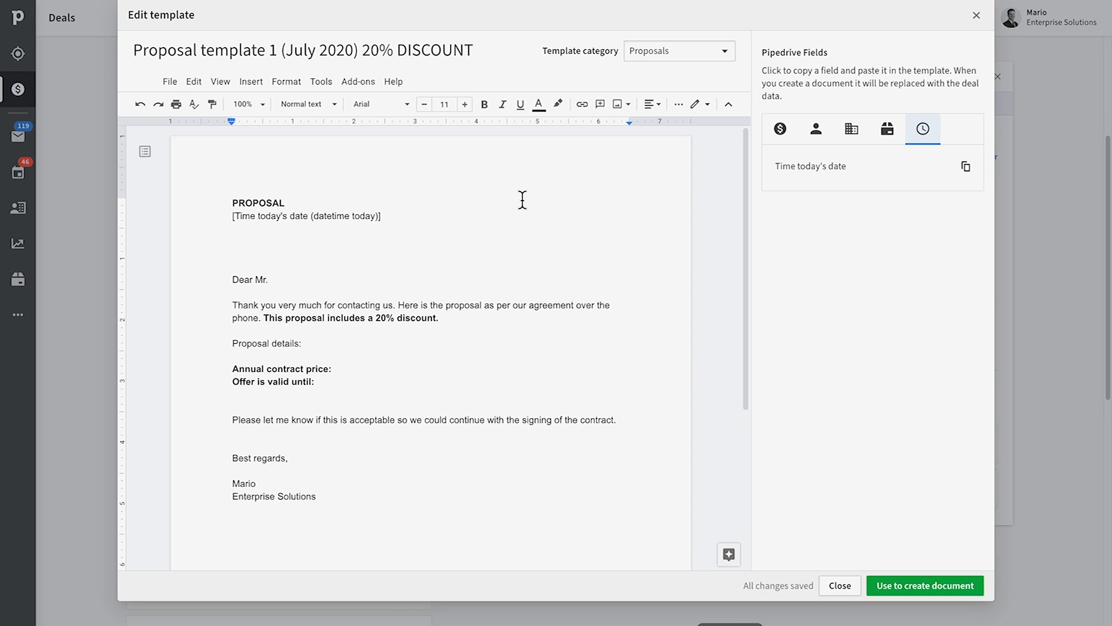
# Insert the Person first name field after "Dear Mr." in the proposal template.
pyautogui.click(815, 129)
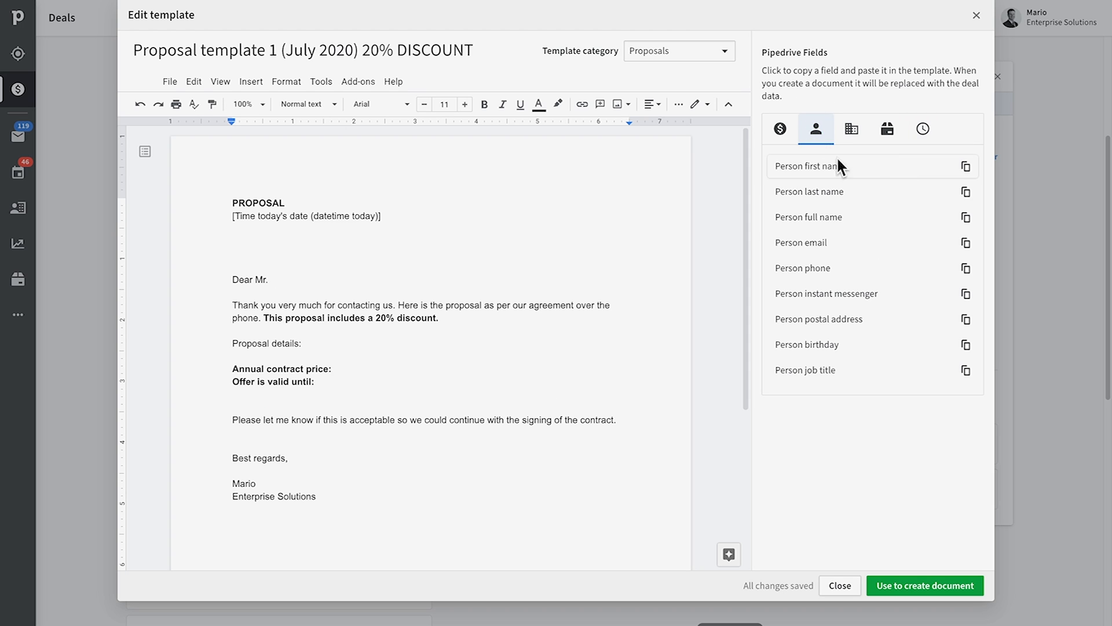
pyautogui.click(965, 166)
pyautogui.click(305, 279)
pyautogui.hotkey('ctrl', 'v')
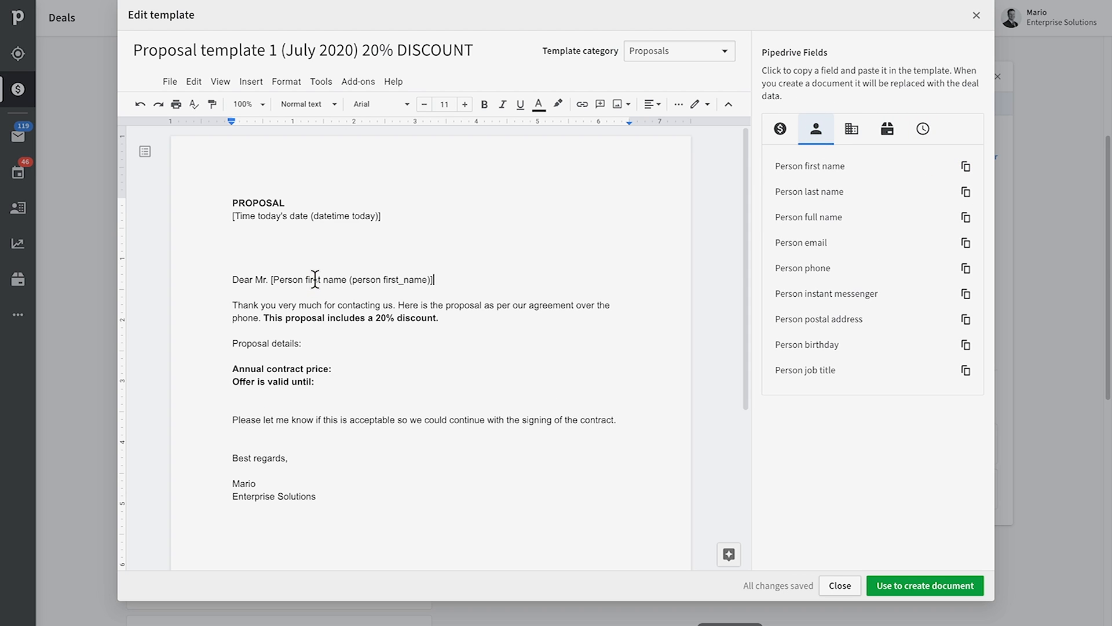
# Place the cursor after "Annual contract price:" in the template and bring up the deal fields available for insertion.
pyautogui.click(338, 340)
pyautogui.click(352, 372)
pyautogui.click(780, 129)
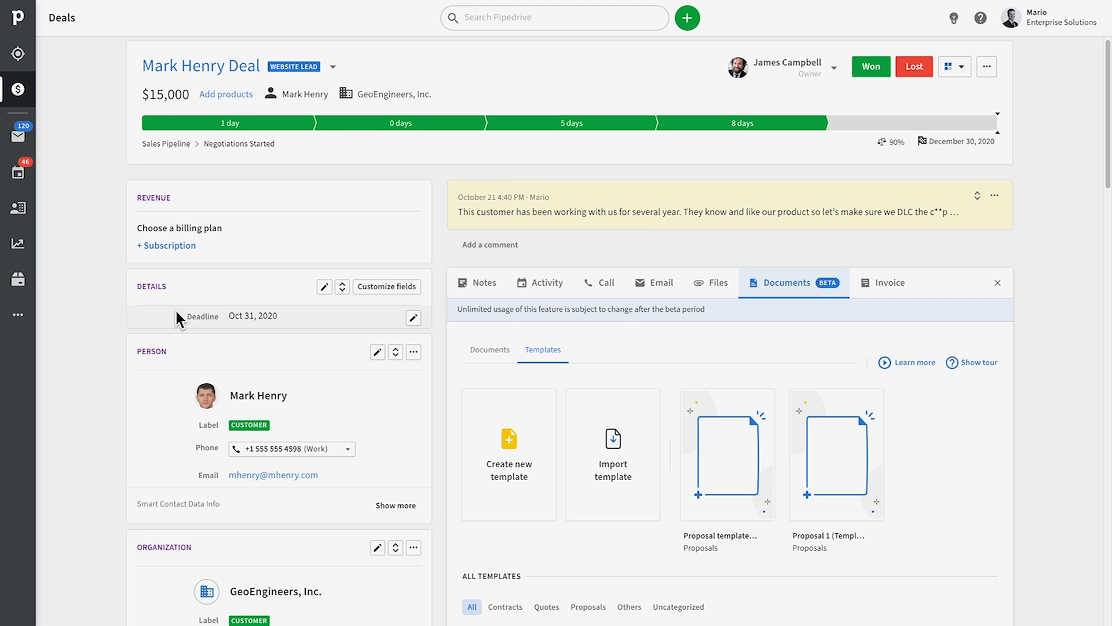
# Expand the deal's Person and Organization sections to show all their fields.
pyautogui.scroll(-3, 180, 342)
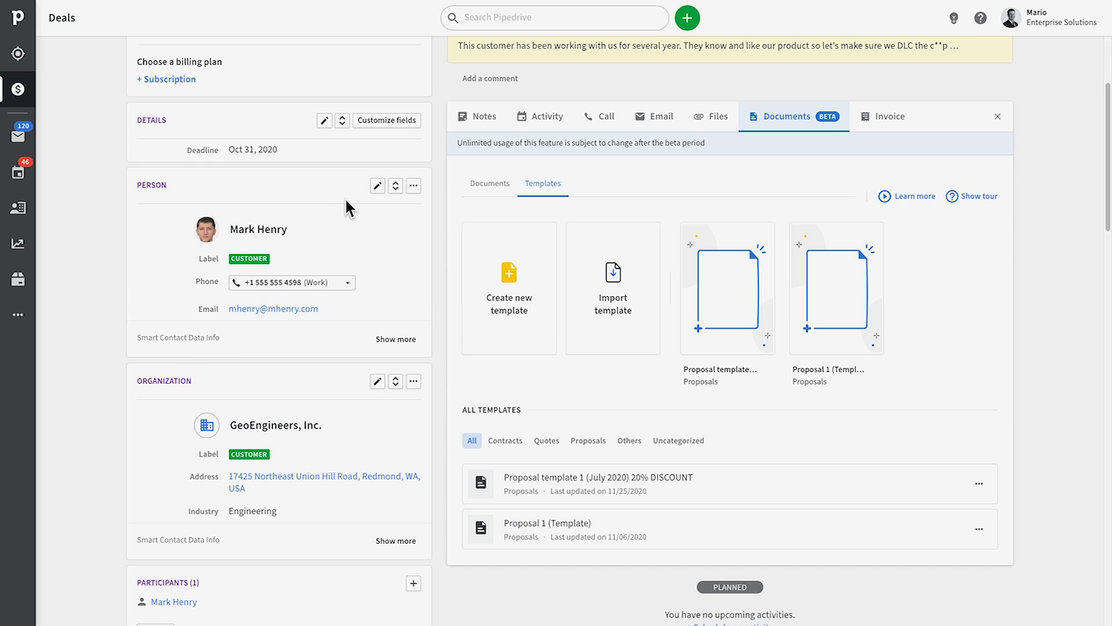
pyautogui.click(393, 187)
pyautogui.scroll(-4, 371, 356)
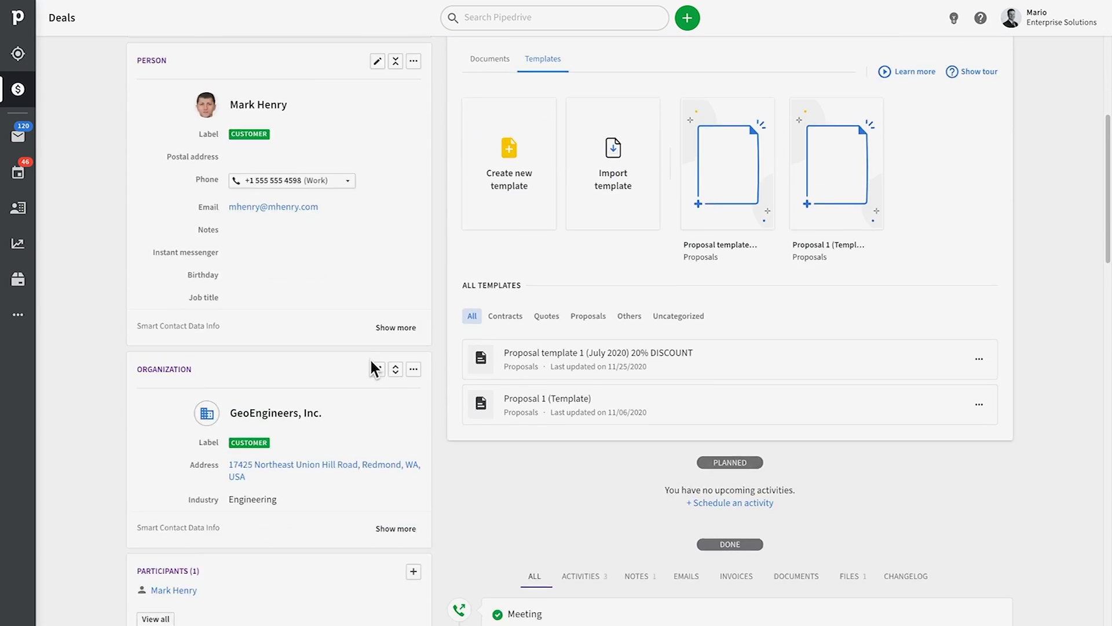
pyautogui.click(393, 292)
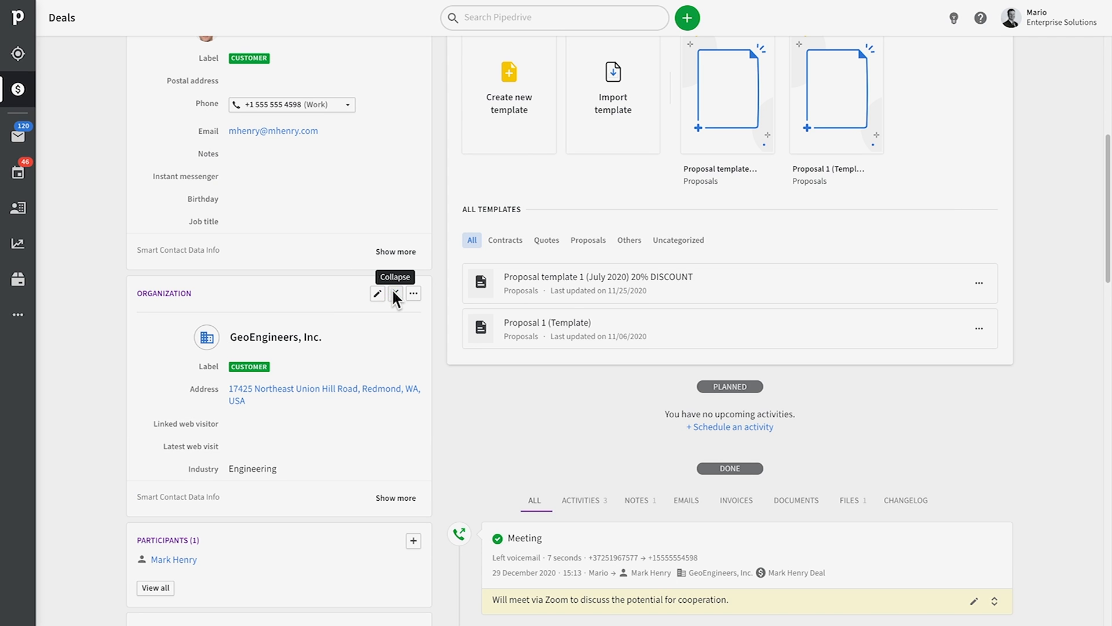
pyautogui.scroll(-2, 359, 249)
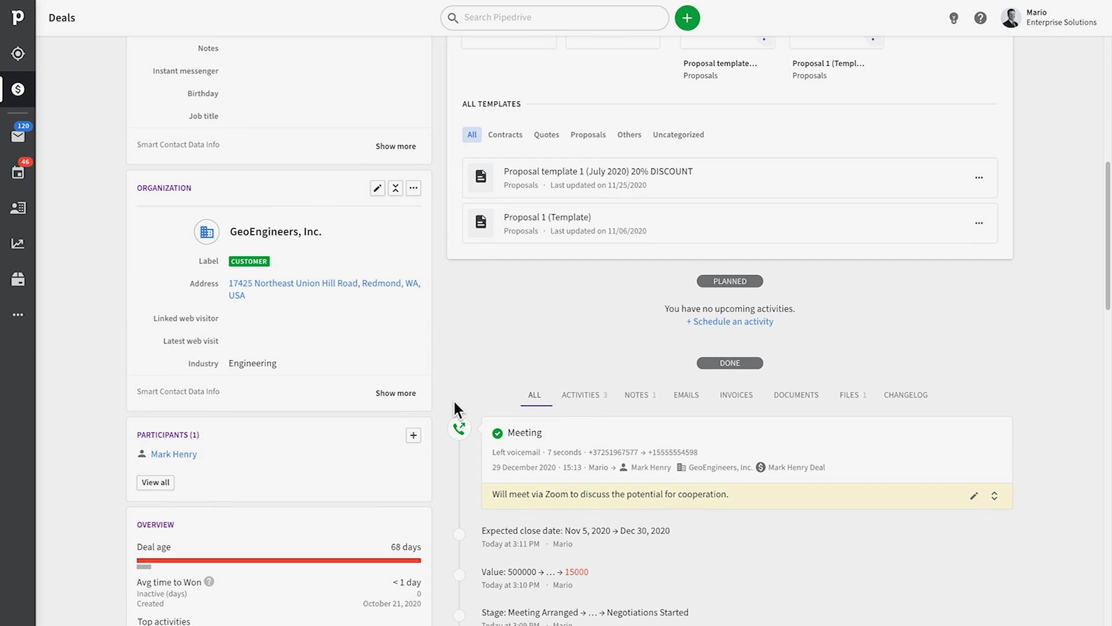
# Show the Smart Contact Data for the deal's organization, and refresh that data on the Pipedrive organization record.
pyautogui.click(408, 393)
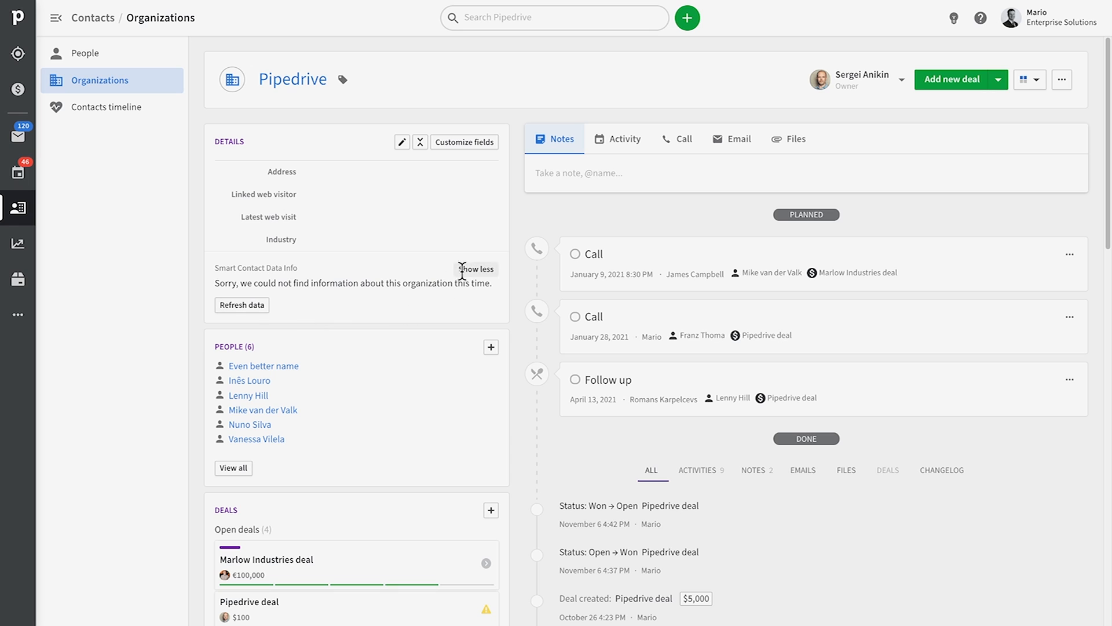
pyautogui.click(245, 304)
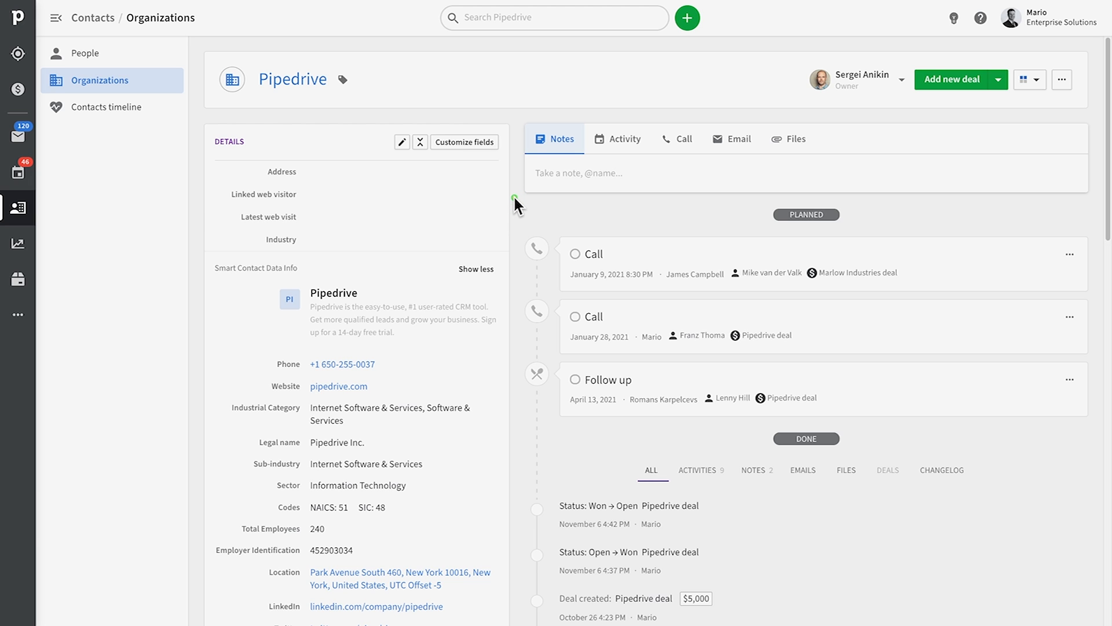
pyautogui.scroll(-3, 513, 195)
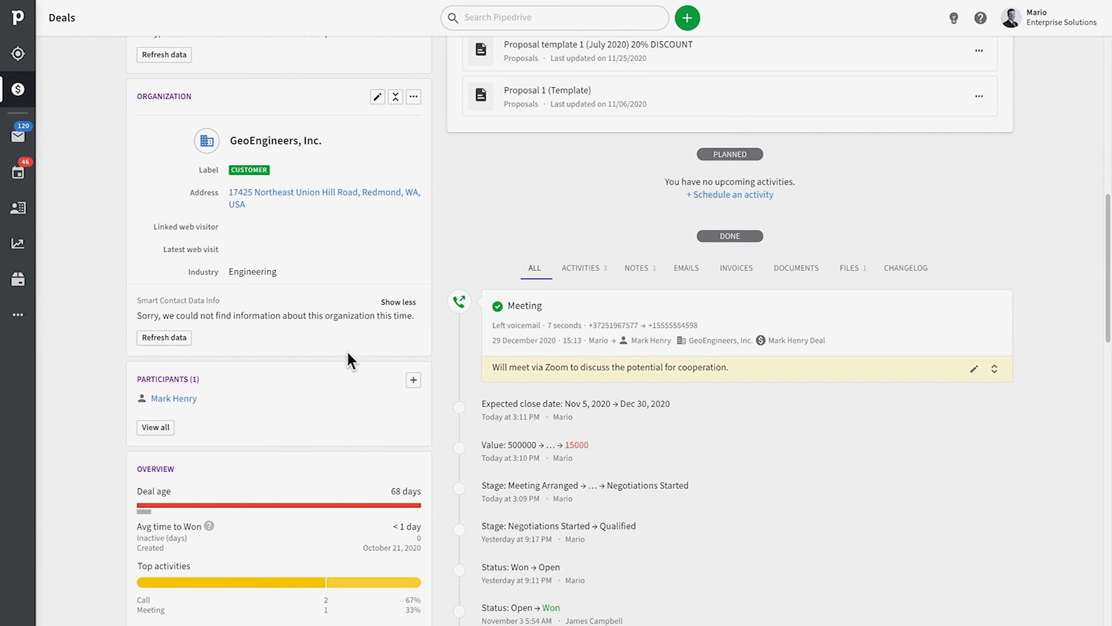
# Add a second participant to the deal by searching for their first name, and close the participants list.
pyautogui.click(156, 429)
pyautogui.click(90, 76)
pyautogui.write('james')
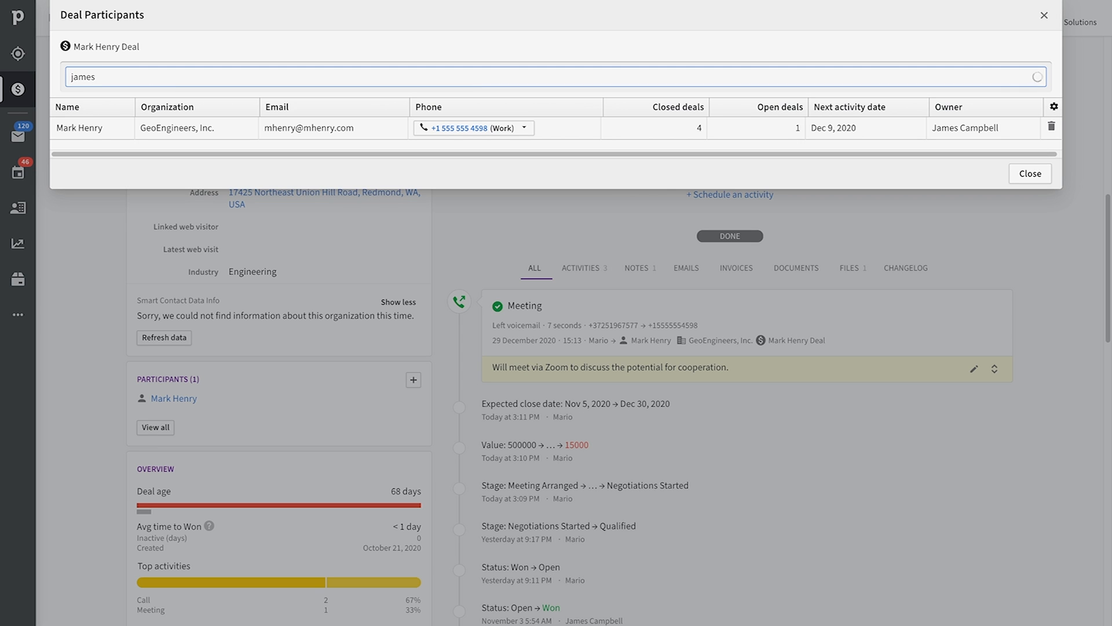
pyautogui.click(96, 93)
pyautogui.click(1029, 216)
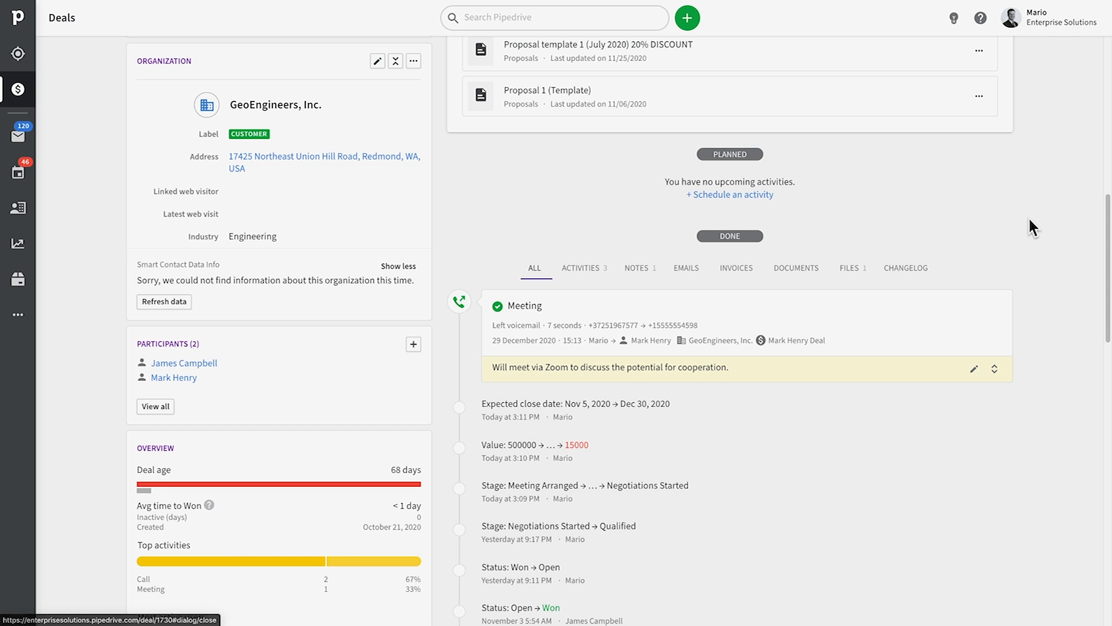
# Open the added participant's contact page, review their details and emails, and view all of their deals.
pyautogui.click(190, 359)
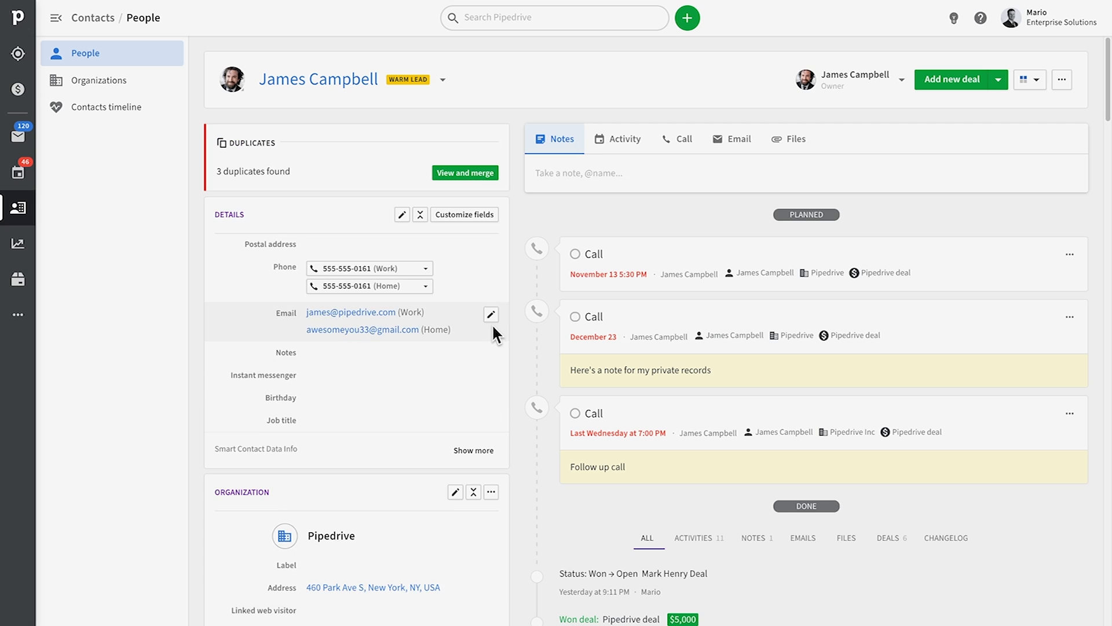
pyautogui.scroll(-8, 492, 323)
pyautogui.scroll(-4, 492, 323)
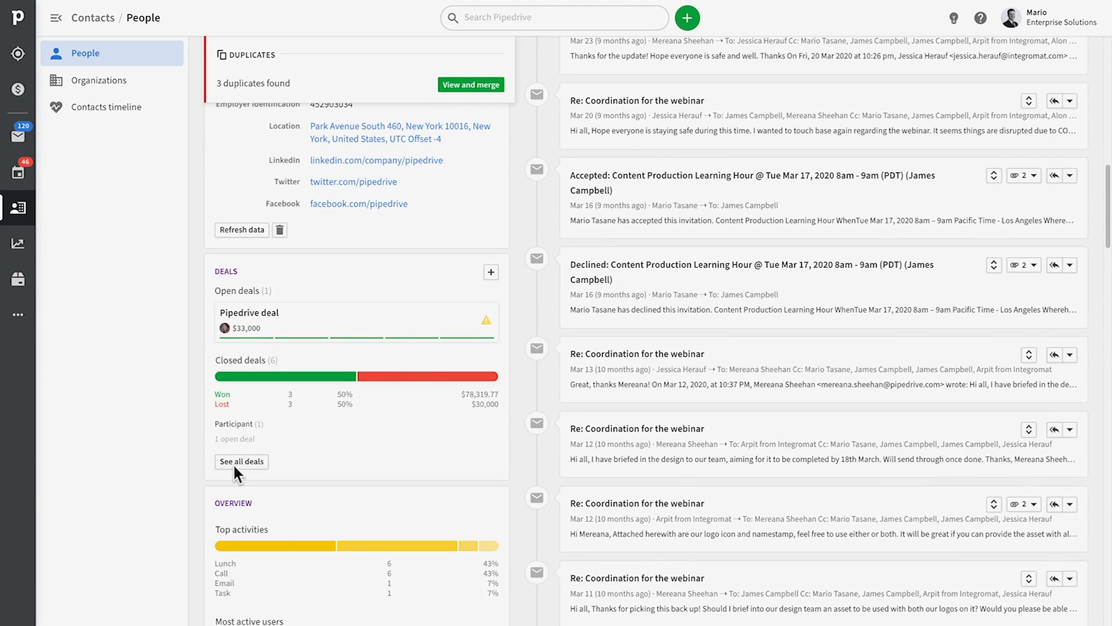
pyautogui.click(238, 462)
pyautogui.click(87, 248)
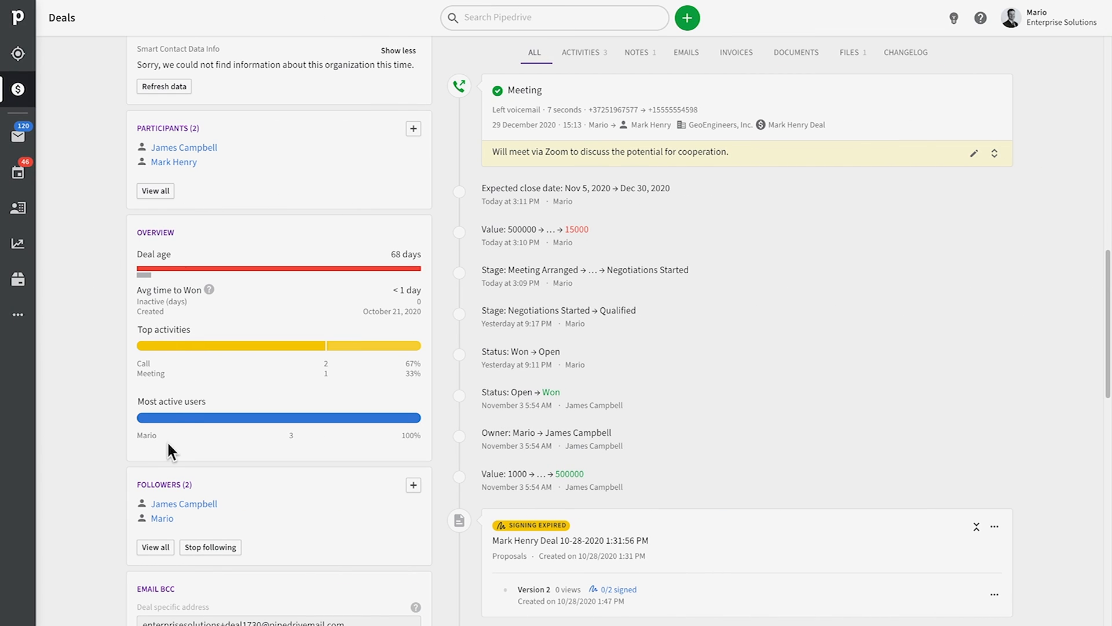
# Start a subscription for the deal with a recurring amount of 1000 USD and infinite payments.
pyautogui.scroll(-4, 191, 419)
pyautogui.scroll(15, 193, 428)
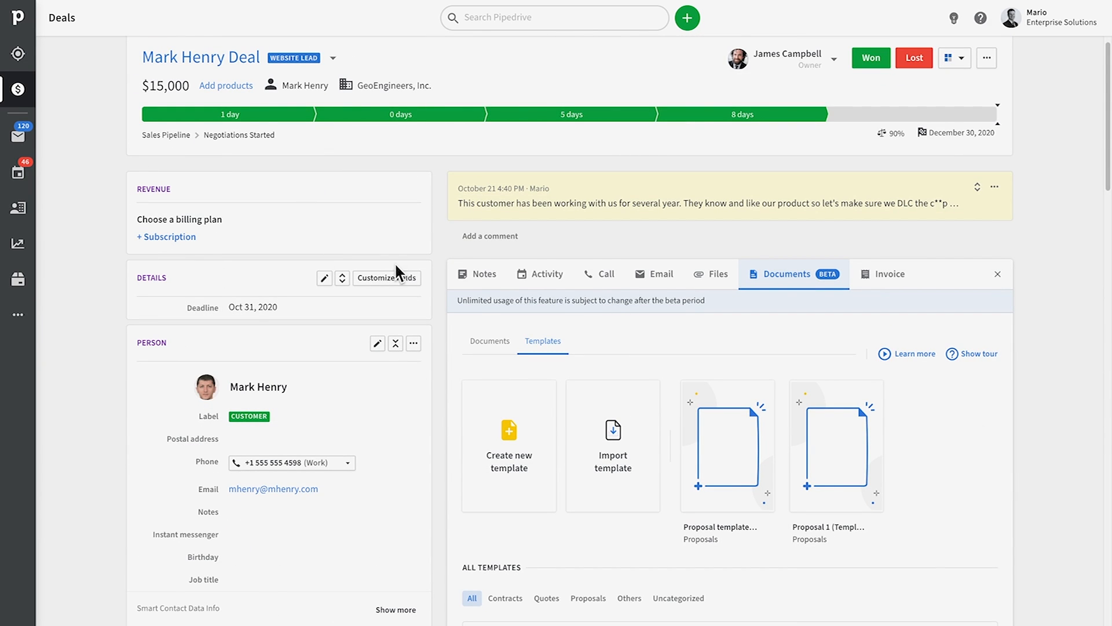
pyautogui.click(177, 236)
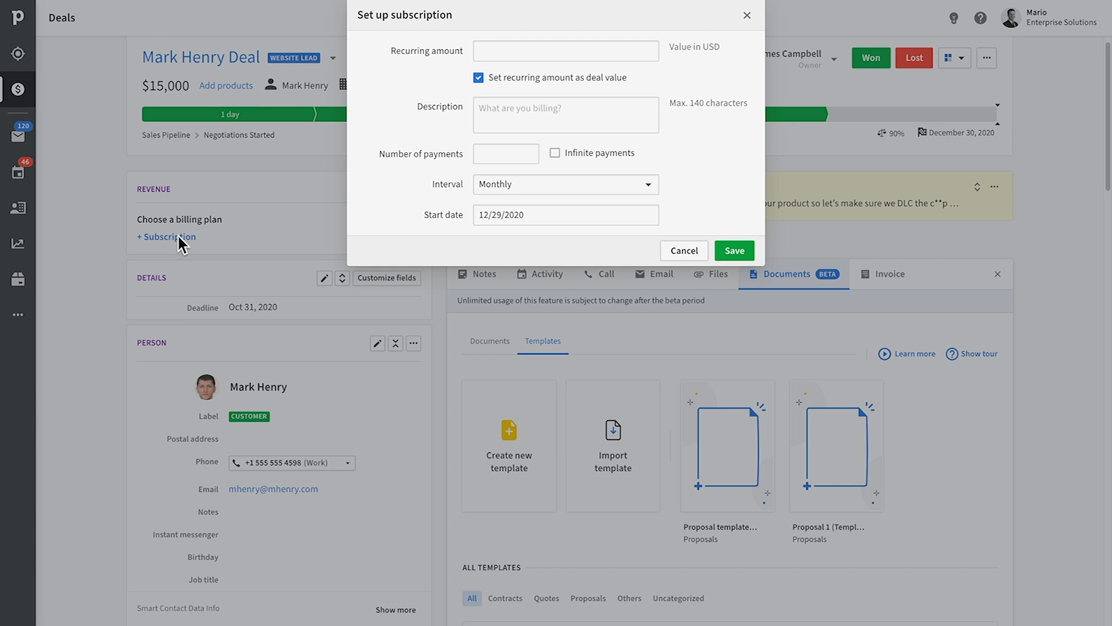
pyautogui.click(519, 51)
pyautogui.write('1000')
pyautogui.press('Tab')
pyautogui.click(521, 149)
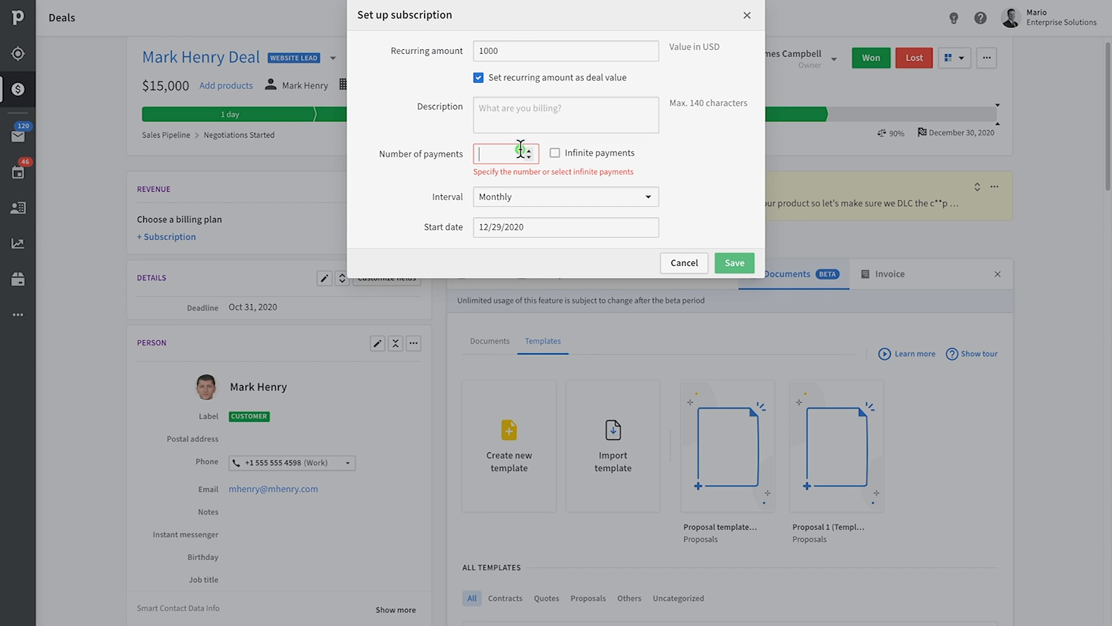
pyautogui.click(555, 153)
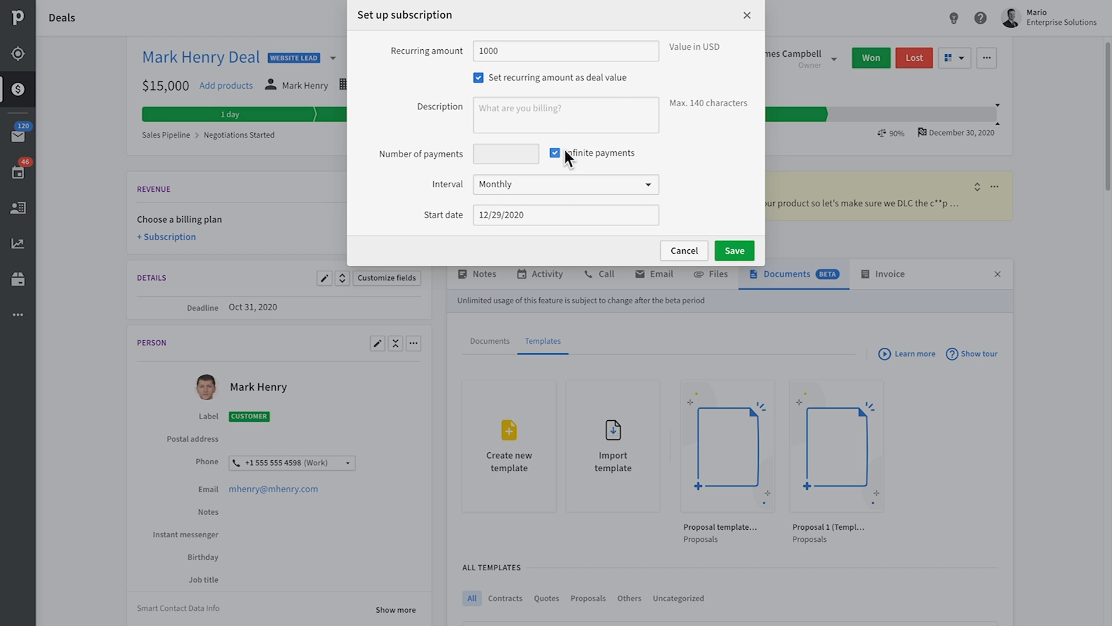
# Show the available billing intervals and the start date calendar for the subscription.
pyautogui.click(569, 184)
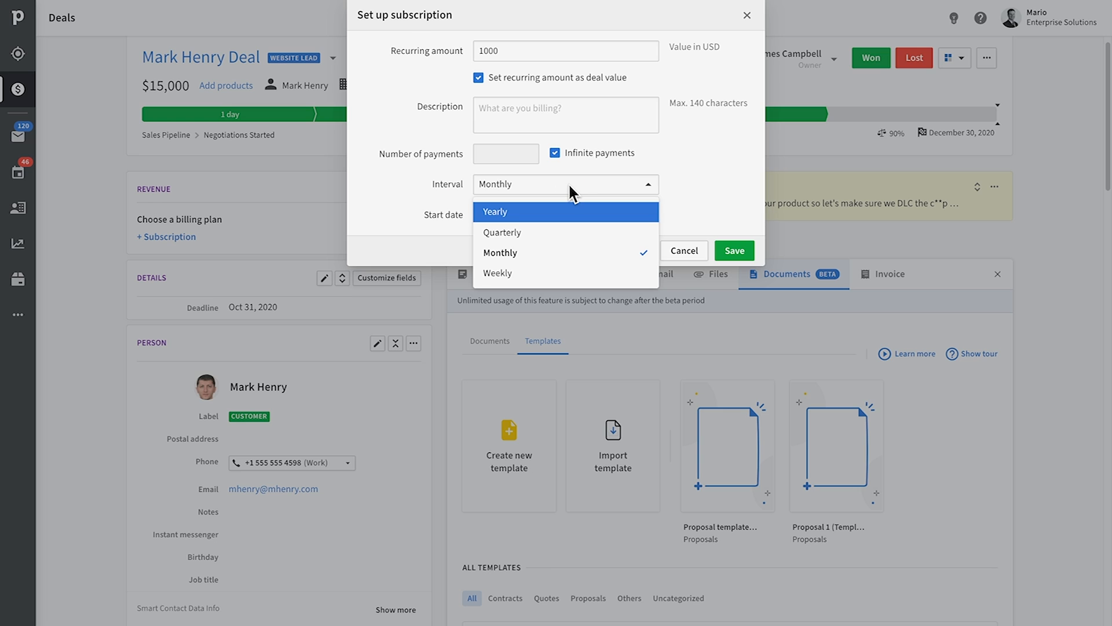
pyautogui.click(568, 184)
pyautogui.click(565, 206)
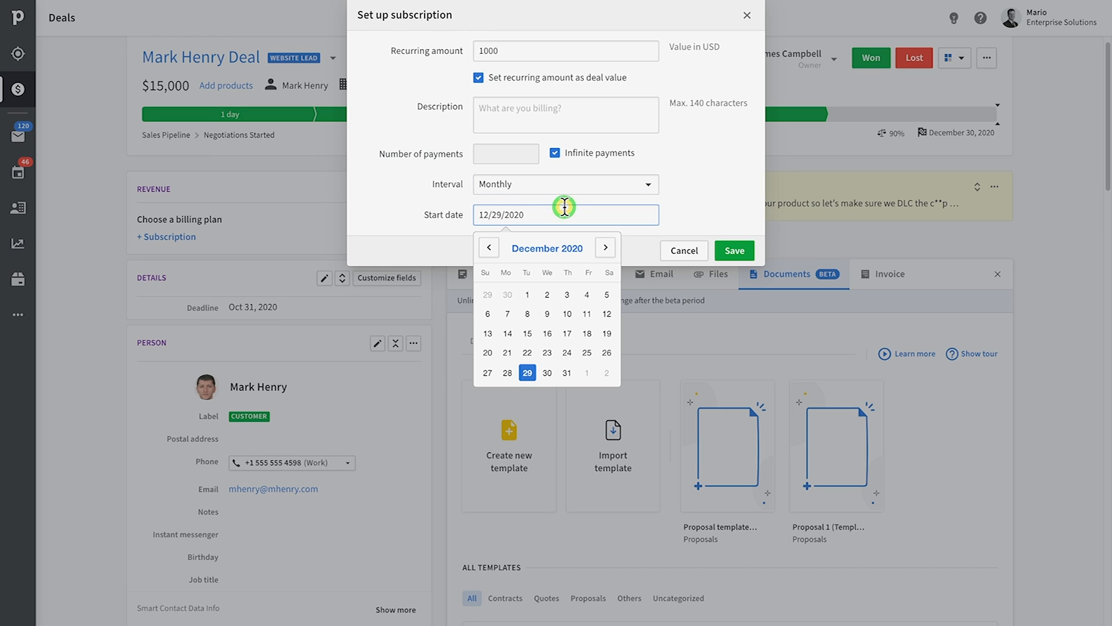
# Set the subscription's recurring amount to 12000 USD, turn off infinite payments and set the number of payments to 1.
pyautogui.click(496, 50)
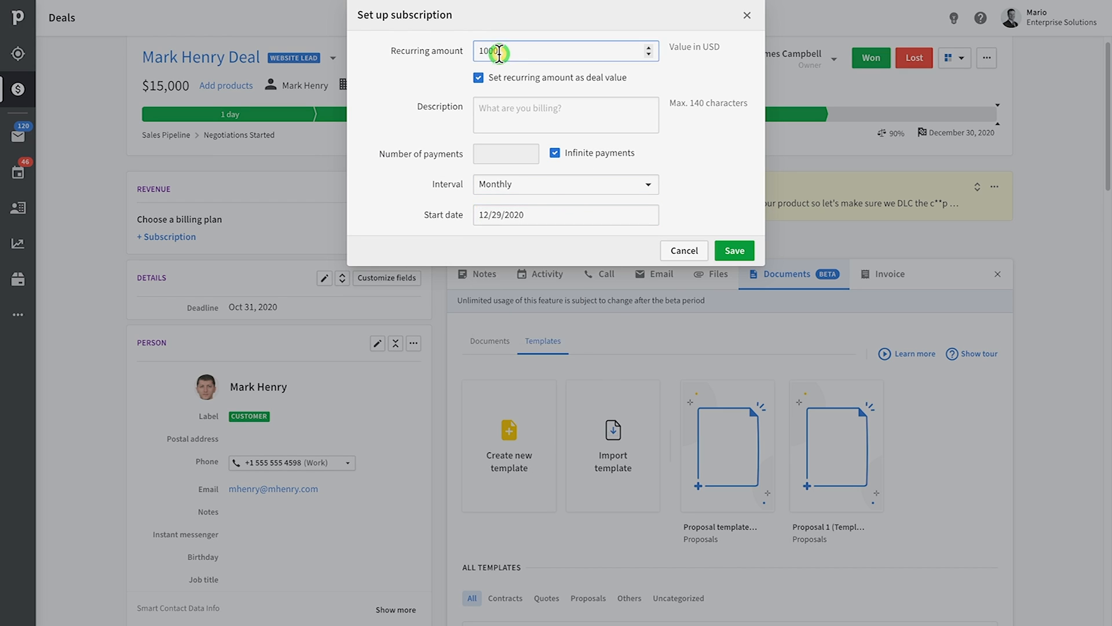
pyautogui.click(555, 152)
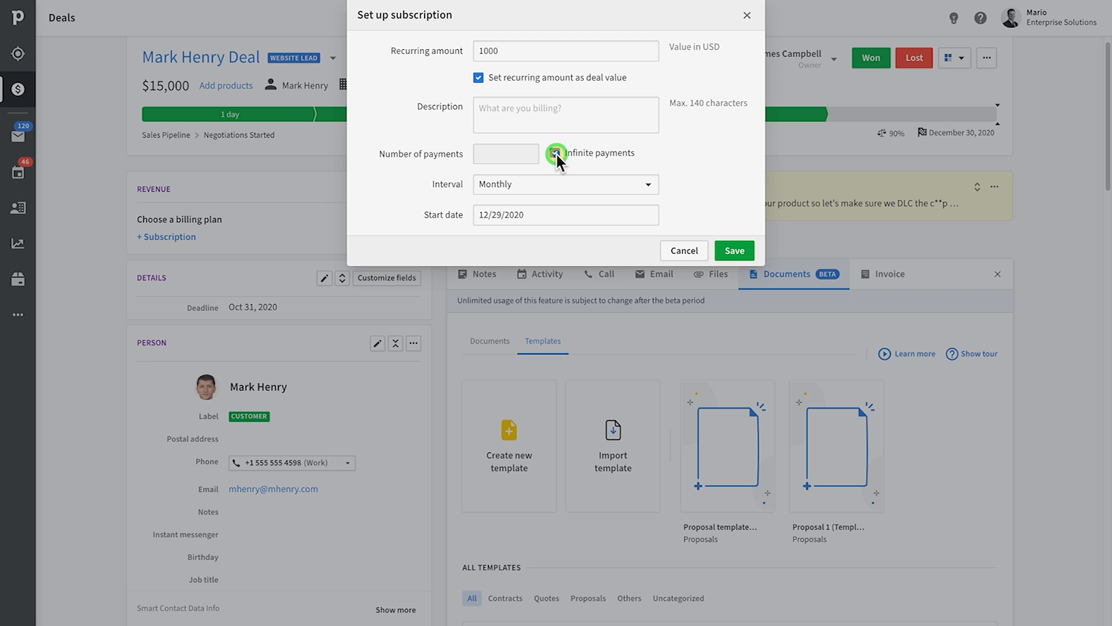
pyautogui.click(511, 51)
pyautogui.click(517, 51)
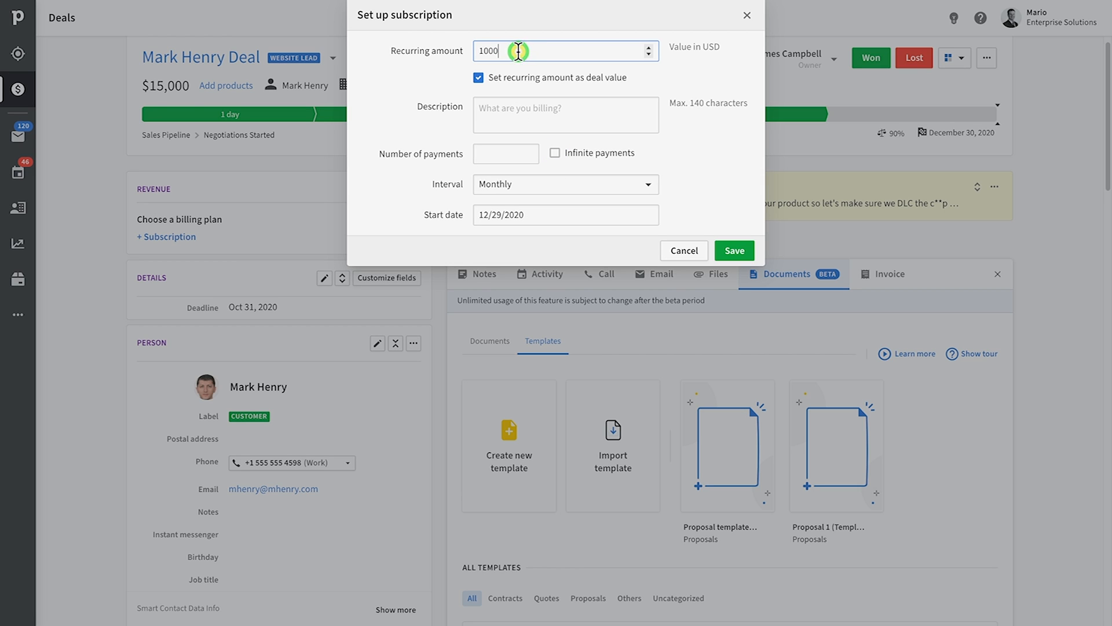
pyautogui.write('12000')
pyautogui.press('Tab')
pyautogui.press('Tab')
pyautogui.press('Tab')
pyautogui.write('1')
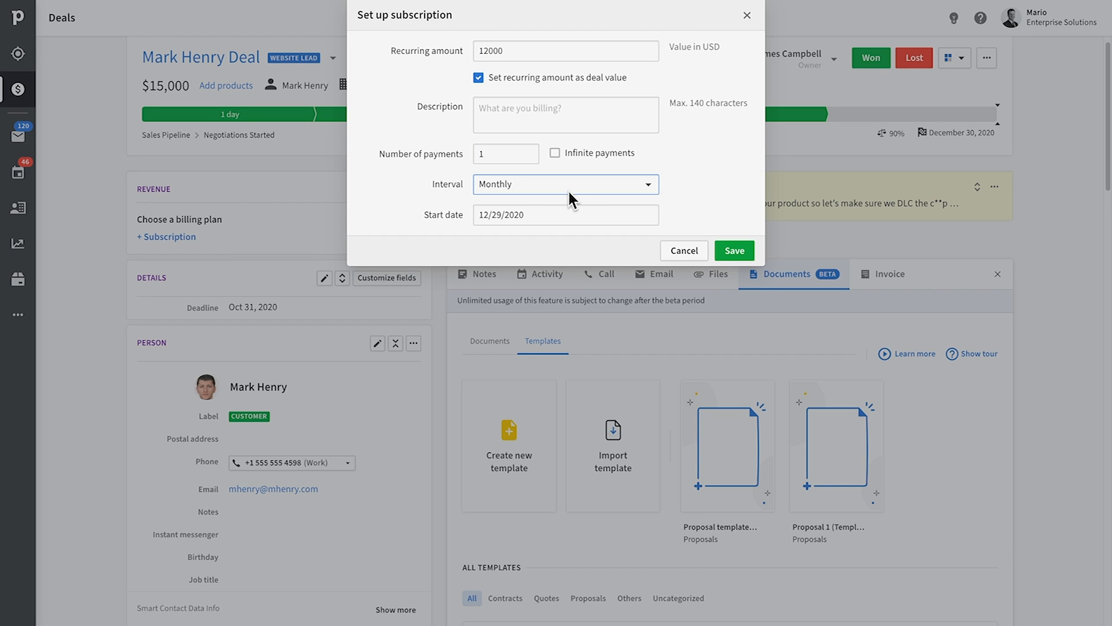
# Set the subscription interval to Yearly and save the subscription.
pyautogui.click(568, 190)
pyautogui.click(547, 219)
pyautogui.click(744, 250)
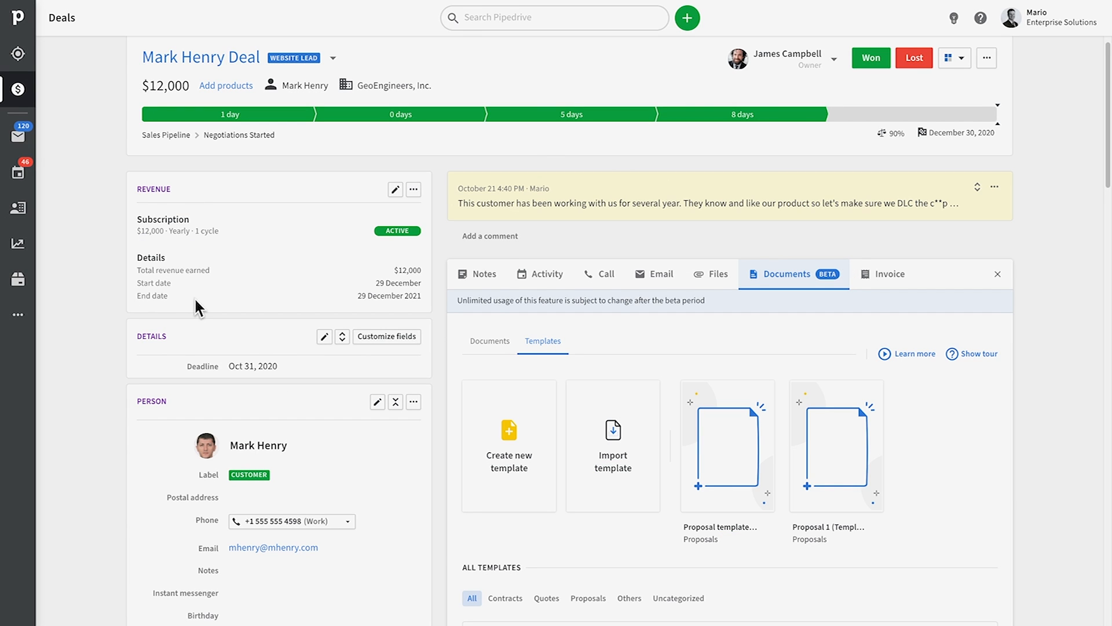
# Cancel the deal's subscription with the cancellation date 12/29/2020.
pyautogui.click(413, 209)
pyautogui.click(429, 230)
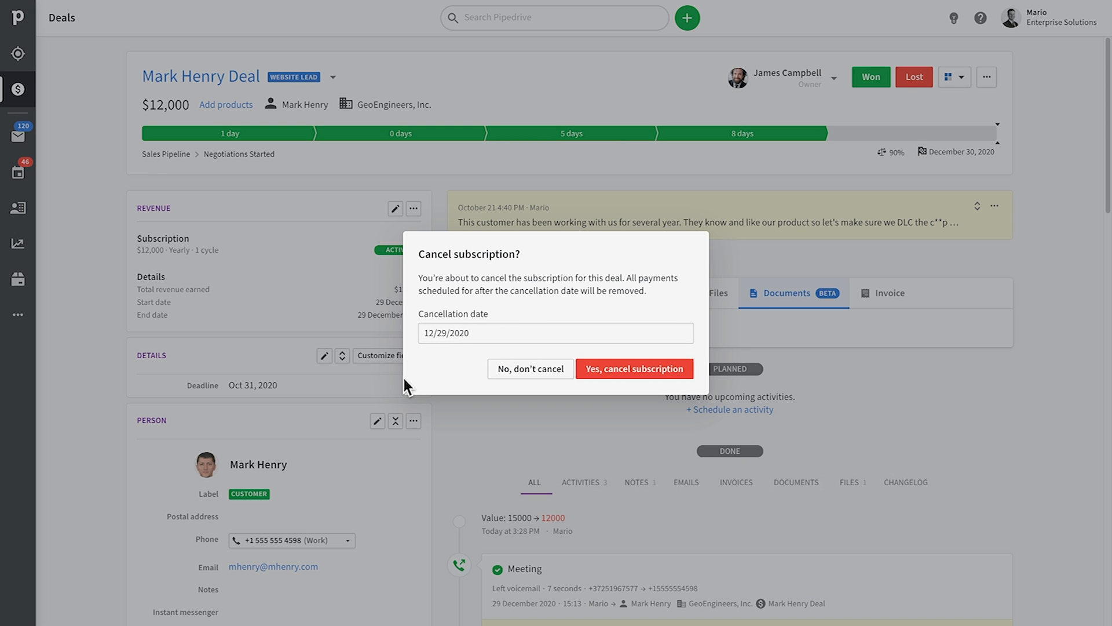
pyautogui.click(637, 371)
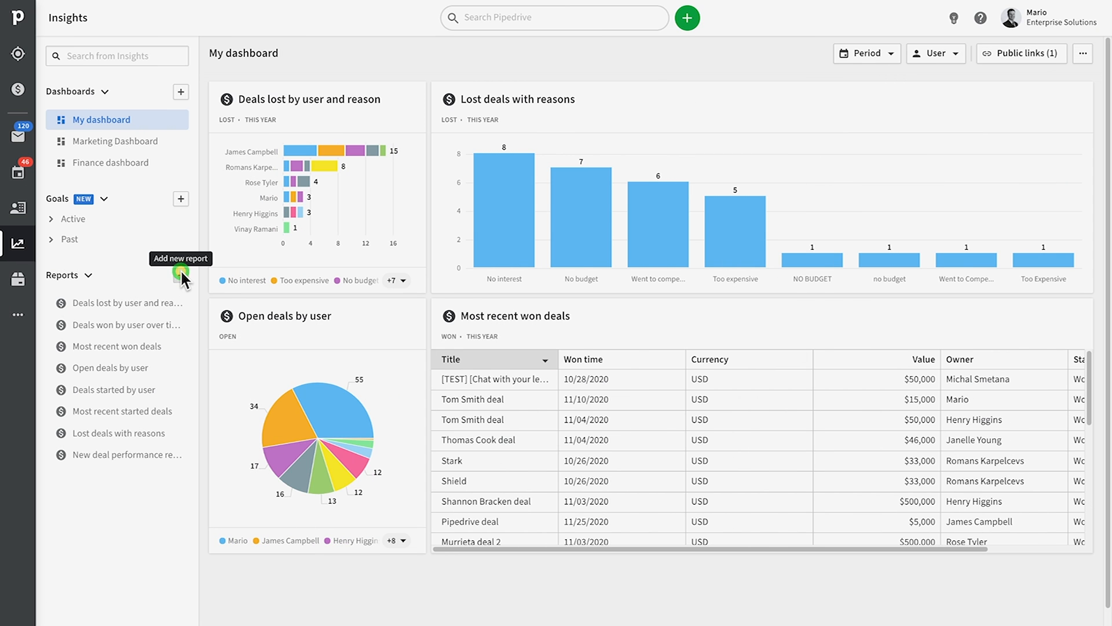
# Add a new Insights report for the Forecast and subscription entity with the report type Recurring revenue growth.
pyautogui.click(181, 271)
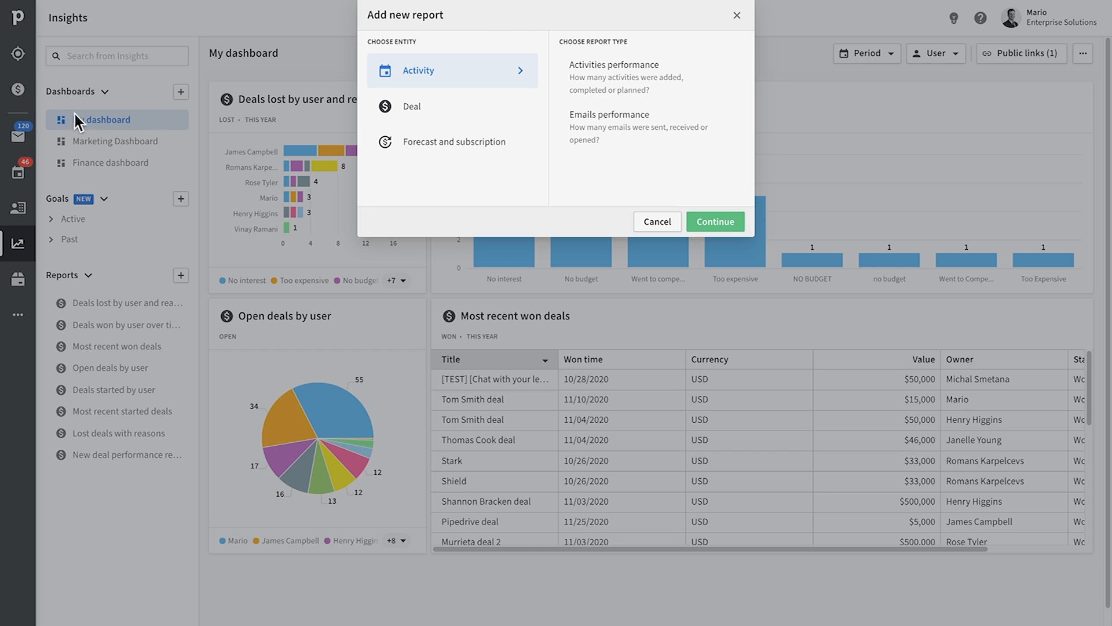
pyautogui.click(500, 144)
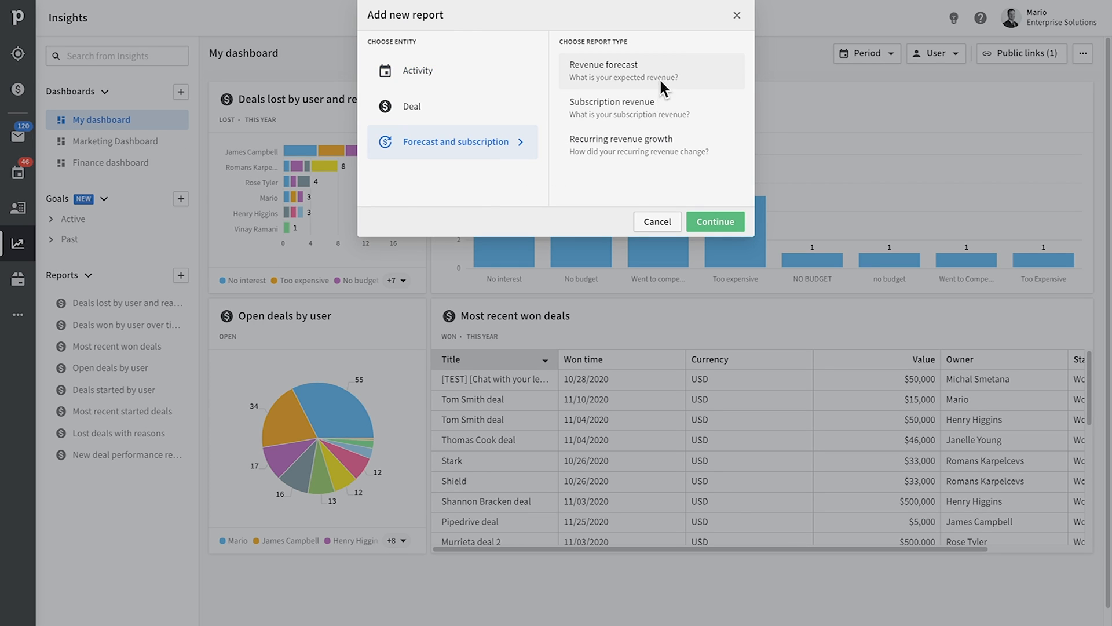
pyautogui.click(664, 145)
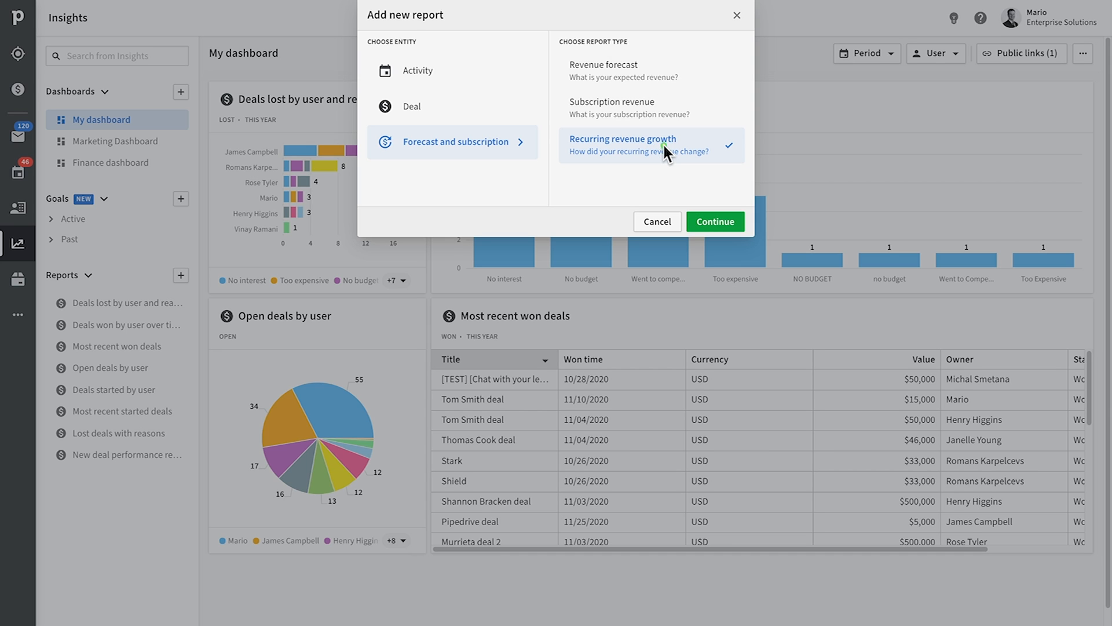
pyautogui.click(732, 226)
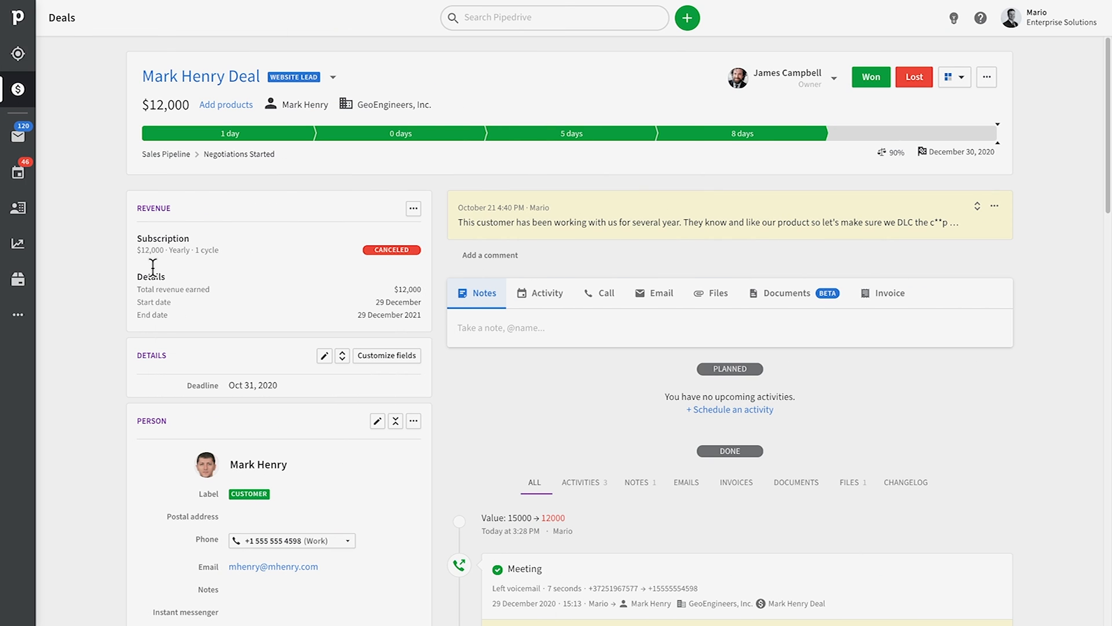
# Hide the Revenue, Participants, Overview and Email BCC sections from the deal's sidebar and save the selection.
pyautogui.click(984, 76)
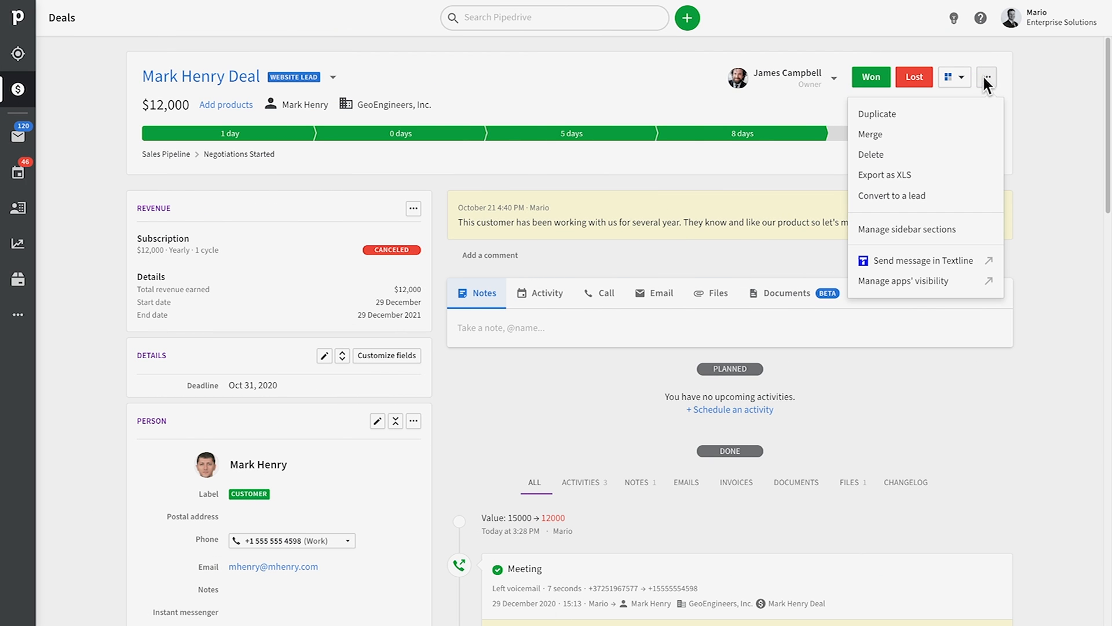
pyautogui.click(950, 227)
pyautogui.click(142, 491)
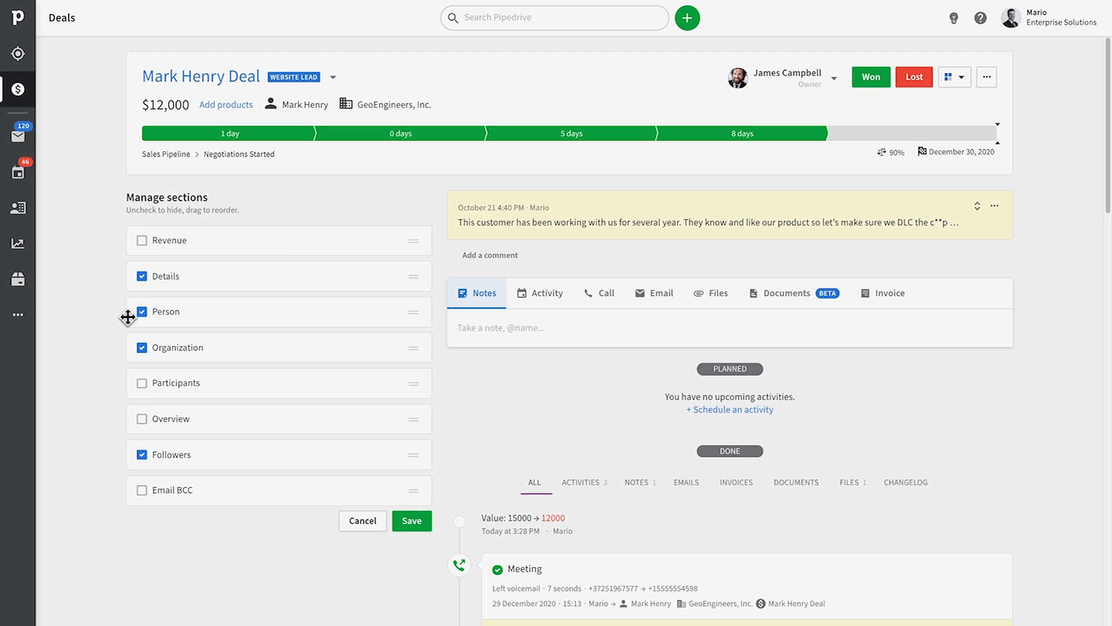
pyautogui.click(408, 520)
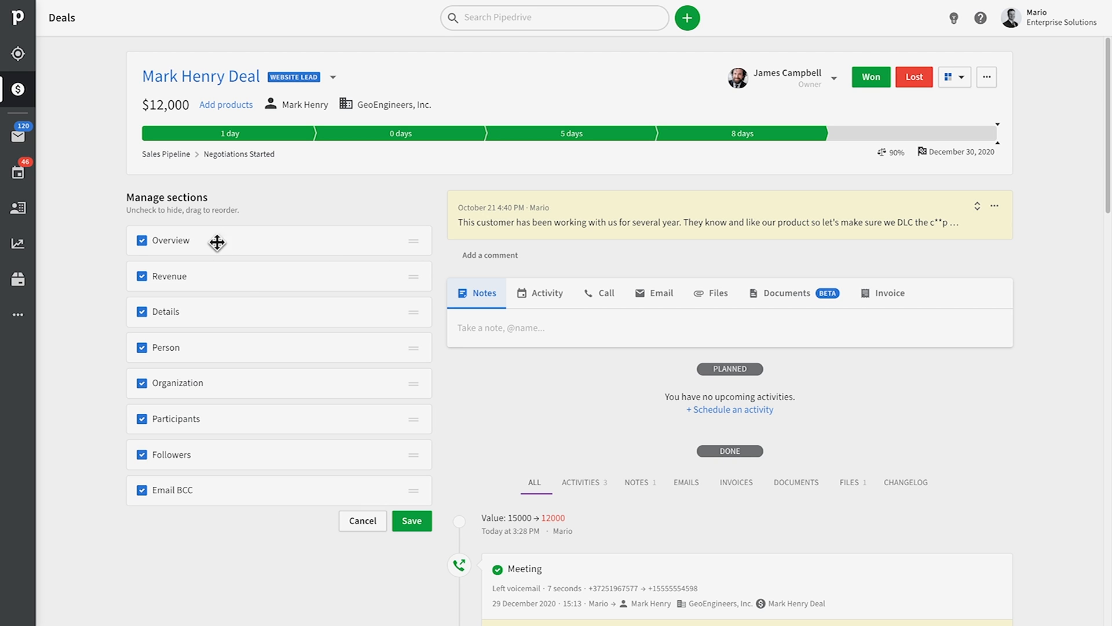
# Reorder the deal's sidebar sections so that Details comes directly above Revenue, and save the order.
pyautogui.moveTo(251, 310); pyautogui.dragTo(251, 270)
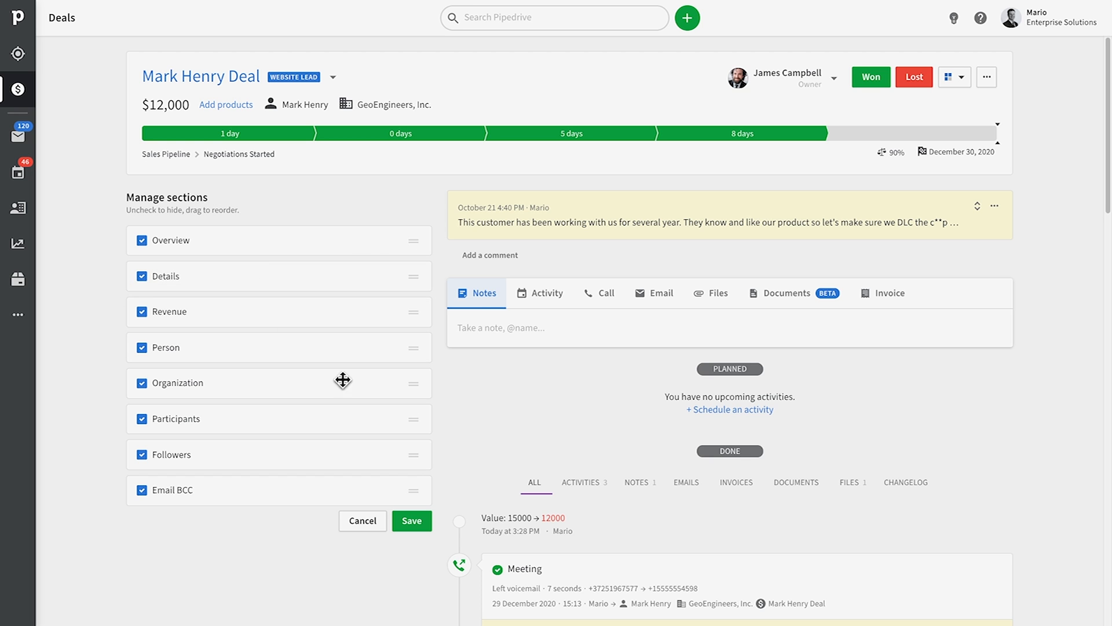
pyautogui.click(410, 522)
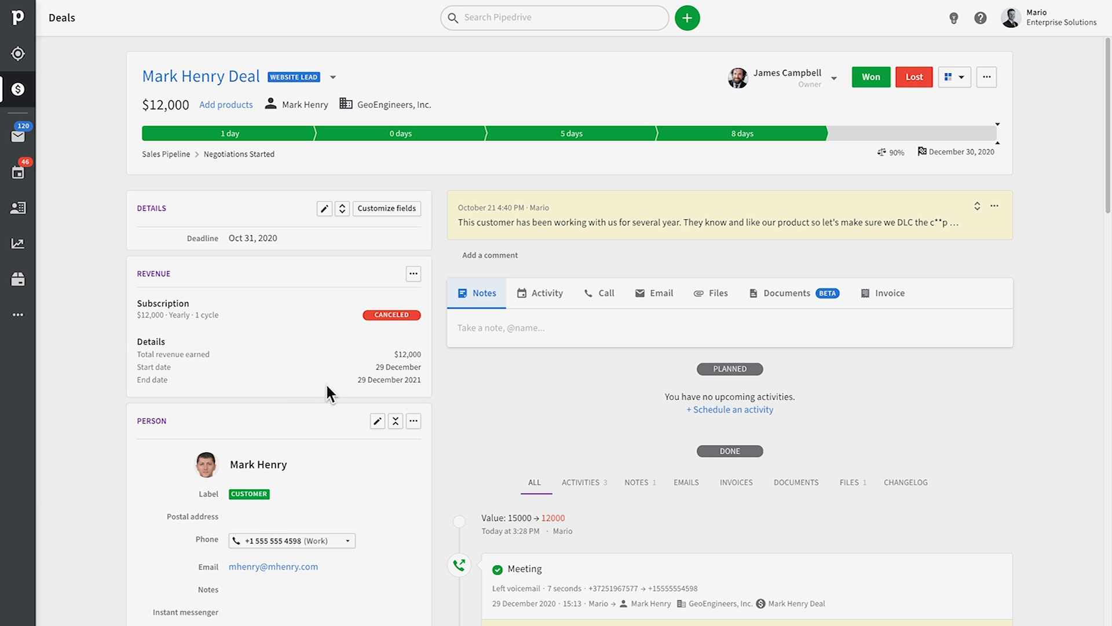
# Review the deal's remaining sidebar sections, and open the linked GeoEngineers, Inc. organization record to look through its details.
pyautogui.moveTo(1107, 129); pyautogui.dragTo(1109, 314)
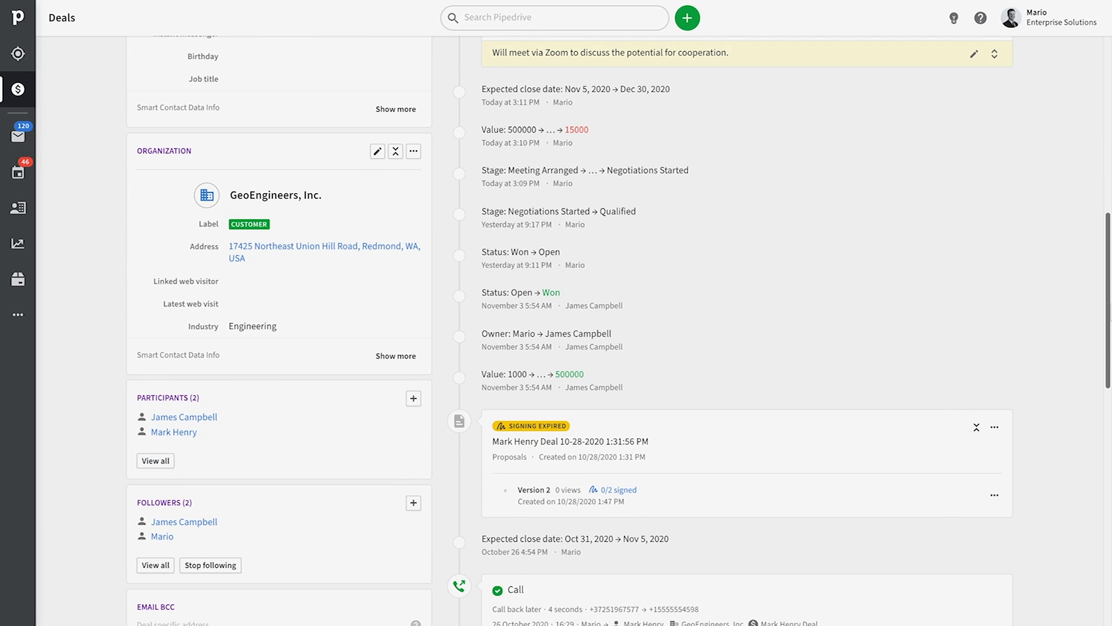
pyautogui.click(290, 194)
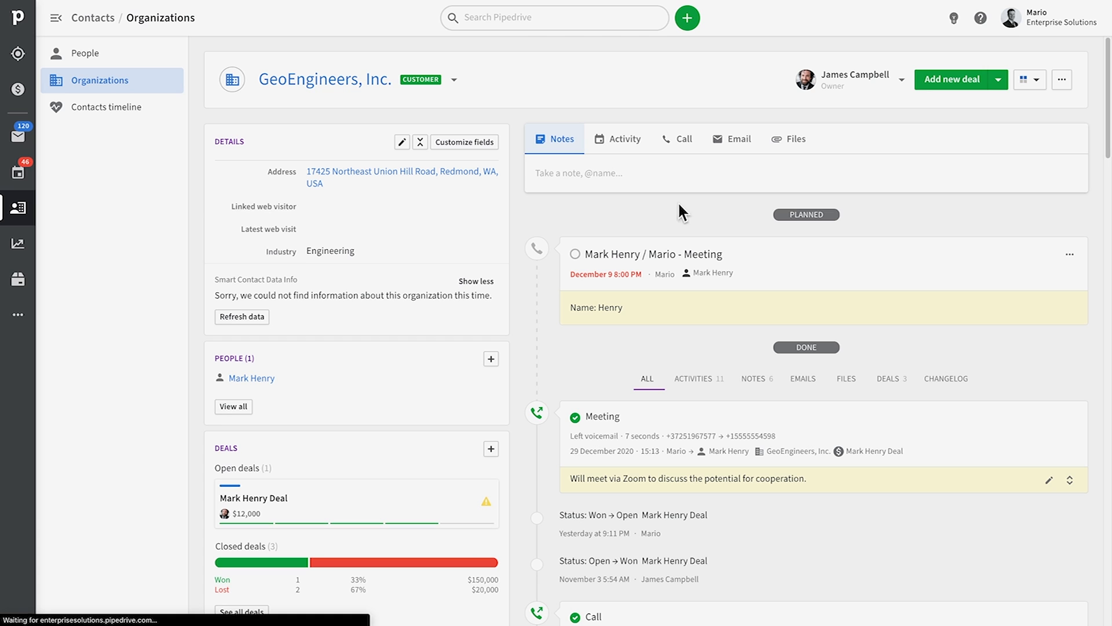
pyautogui.moveTo(1108, 90); pyautogui.dragTo(1108, 154)
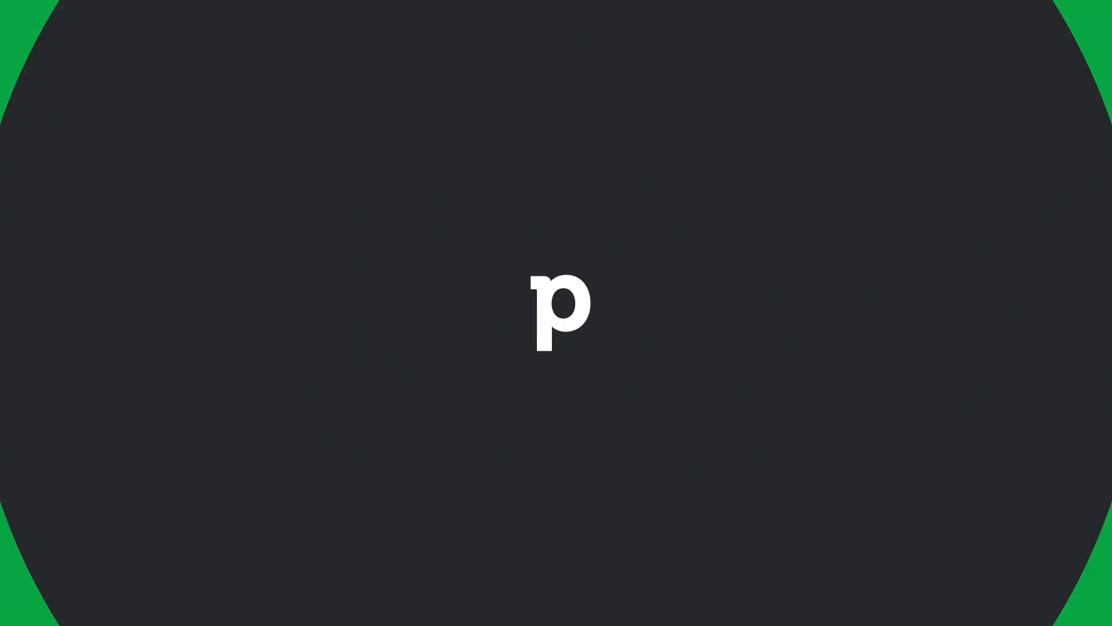